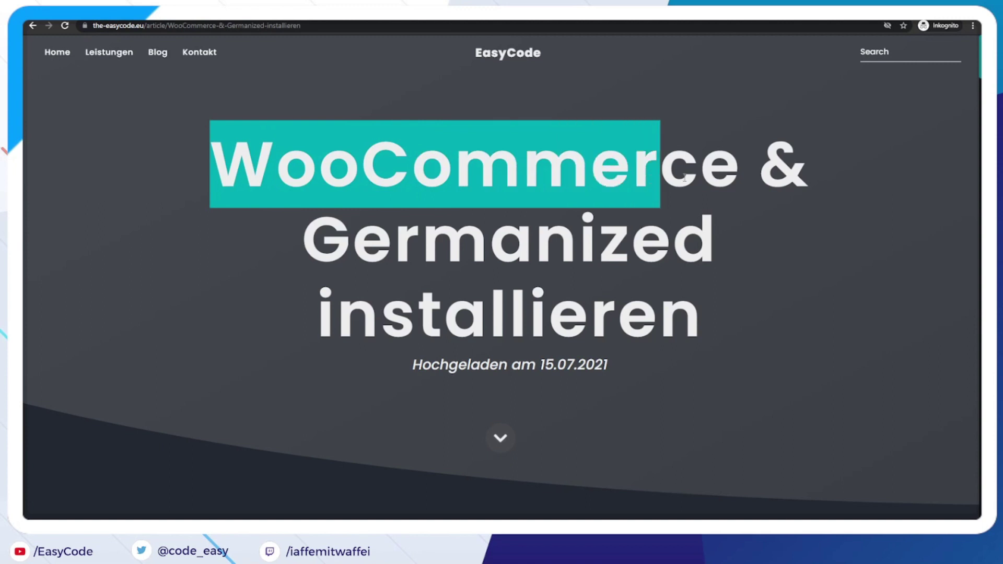
click(495, 256)
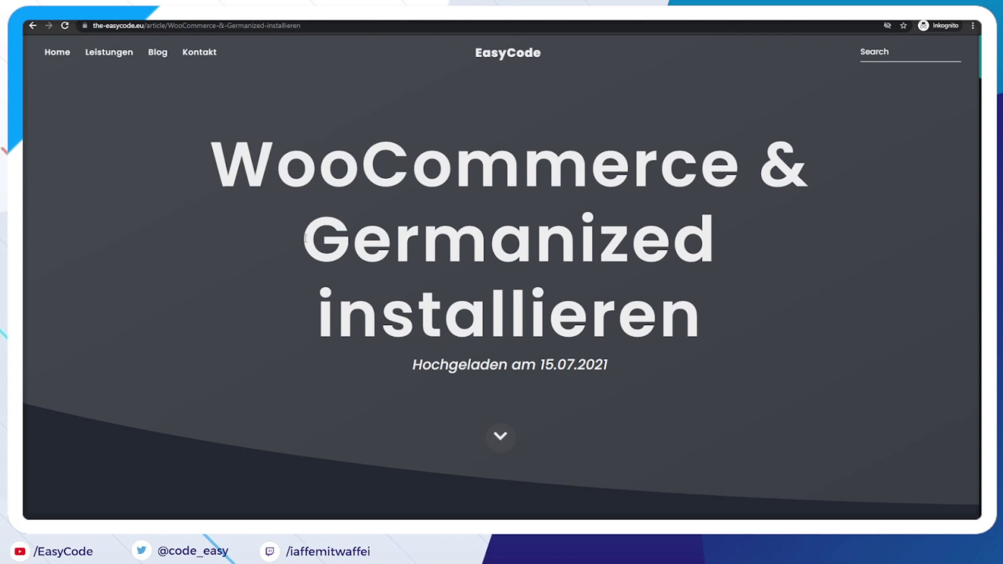
drag(306, 239, 730, 237)
click(773, 252)
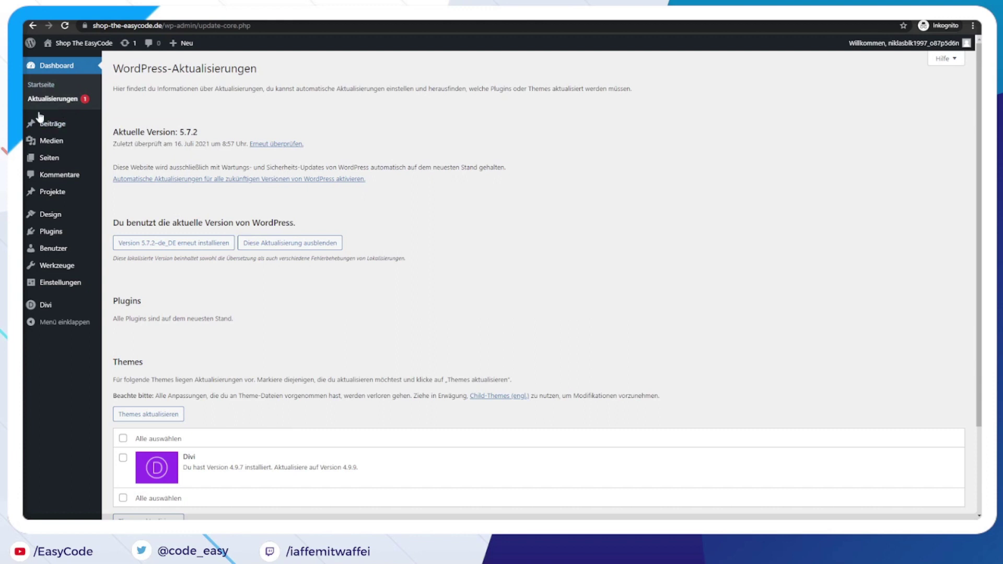
Step: Update the Divi theme to version 4.9.9 from the WordPress updates page
scroll(259, 251, down, 2)
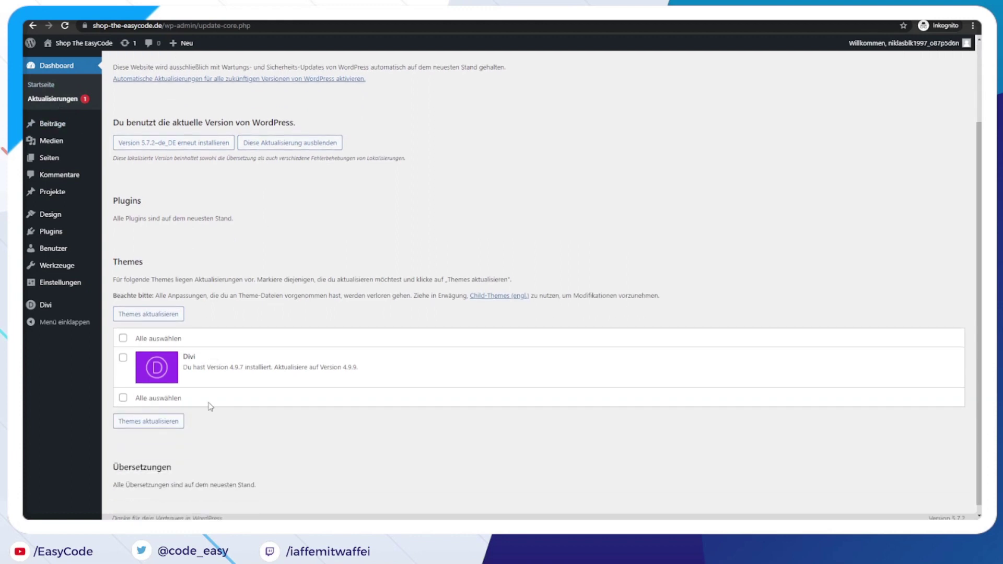
double_click(234, 370)
double_click(346, 367)
click(375, 375)
click(123, 338)
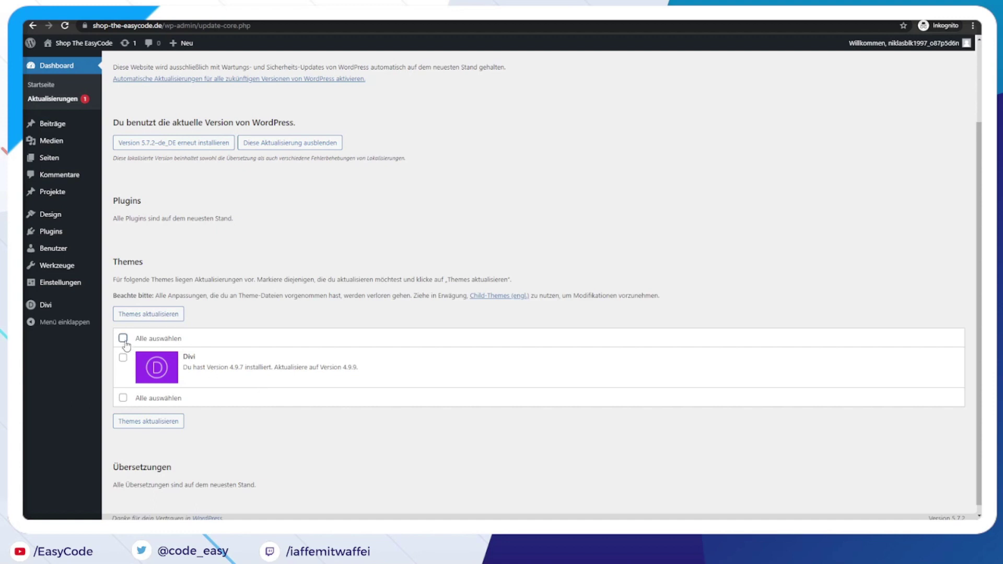
click(155, 316)
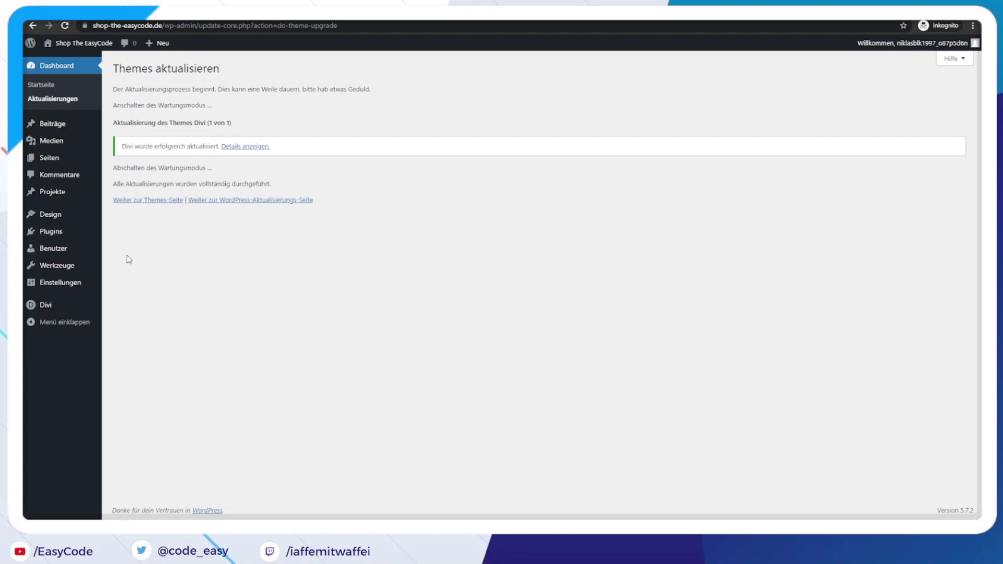
Step: Search the plugins available to add for "woo" and install the WooCommerce plugin
click(59, 232)
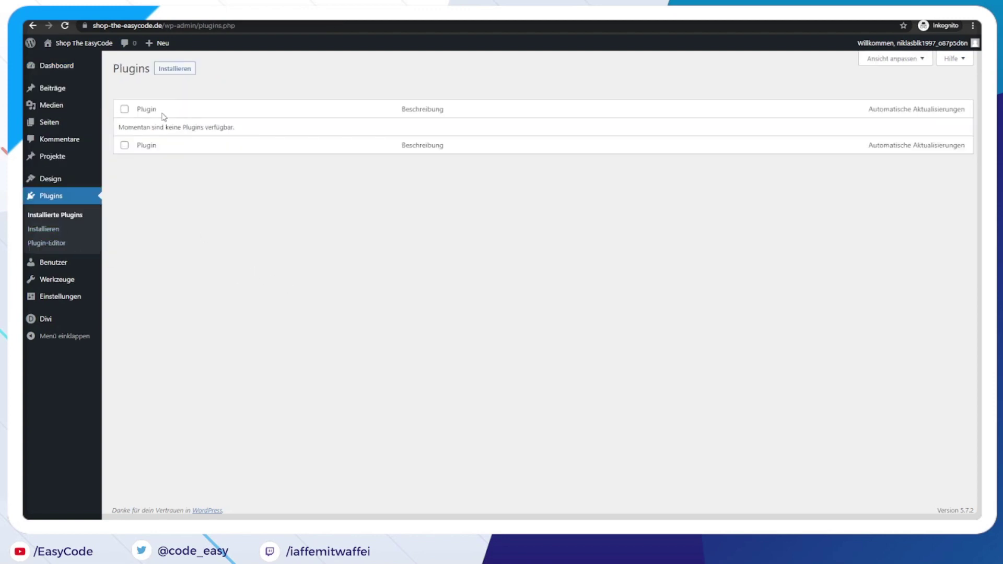
click(187, 71)
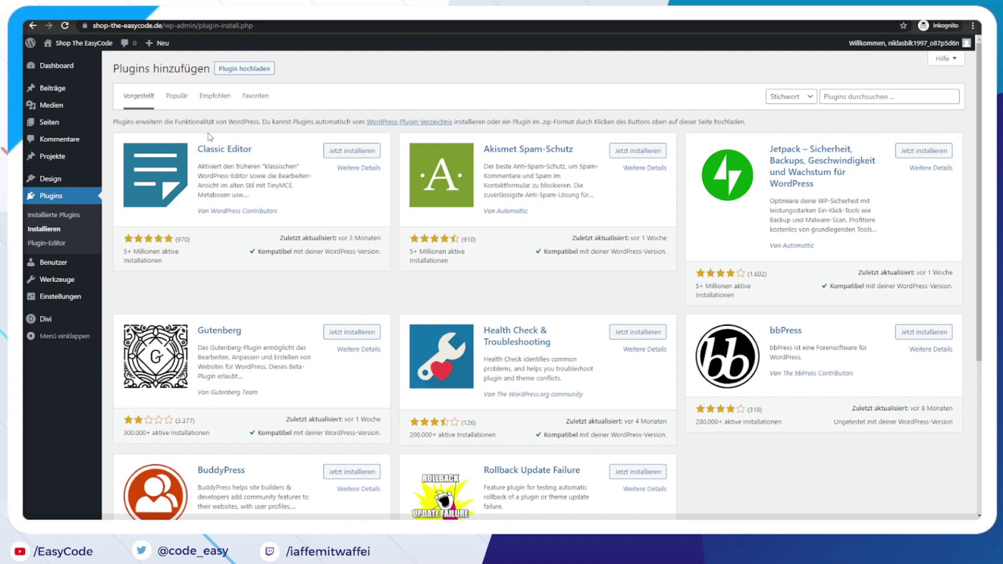
click(183, 108)
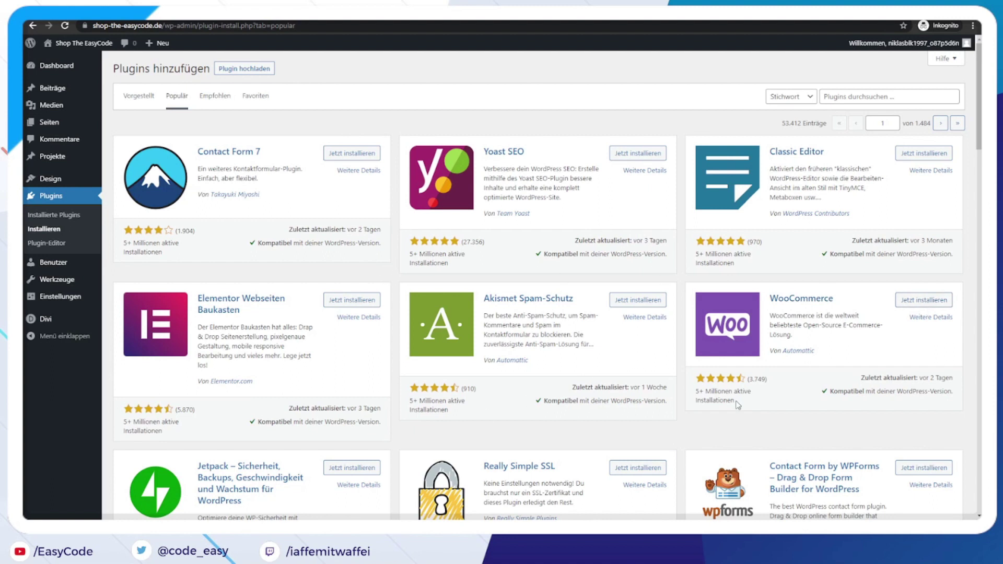
click(909, 94)
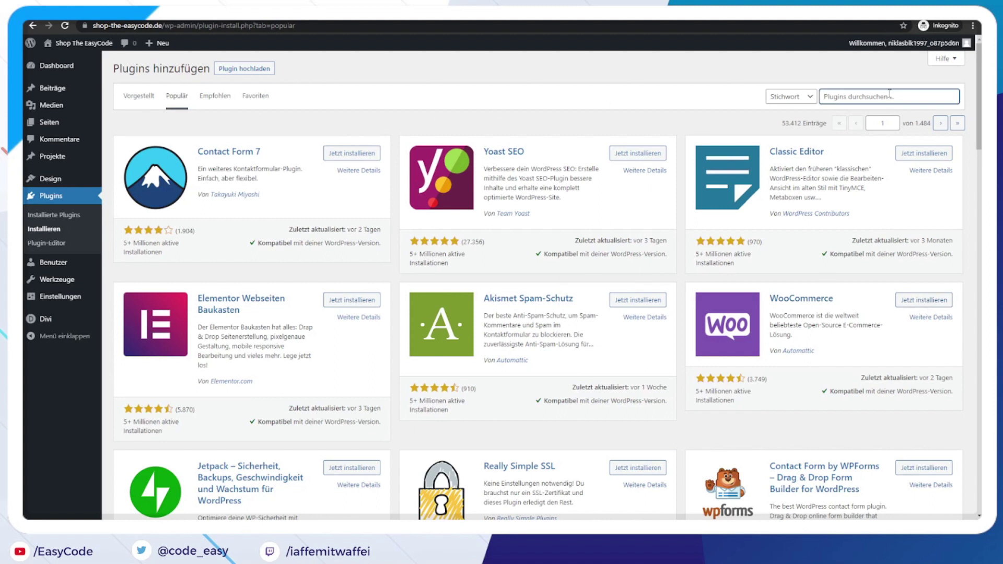
text(woo)
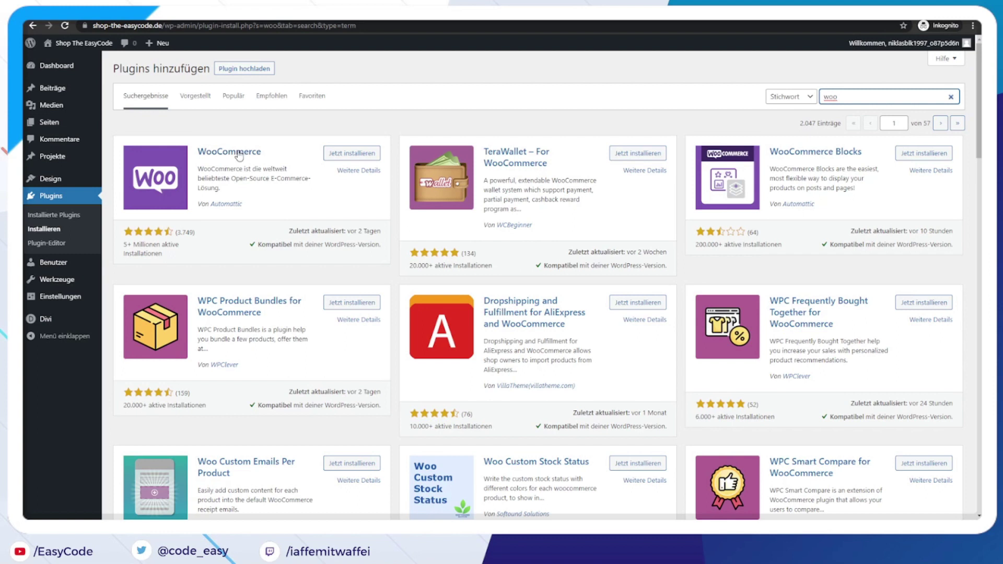
click(350, 155)
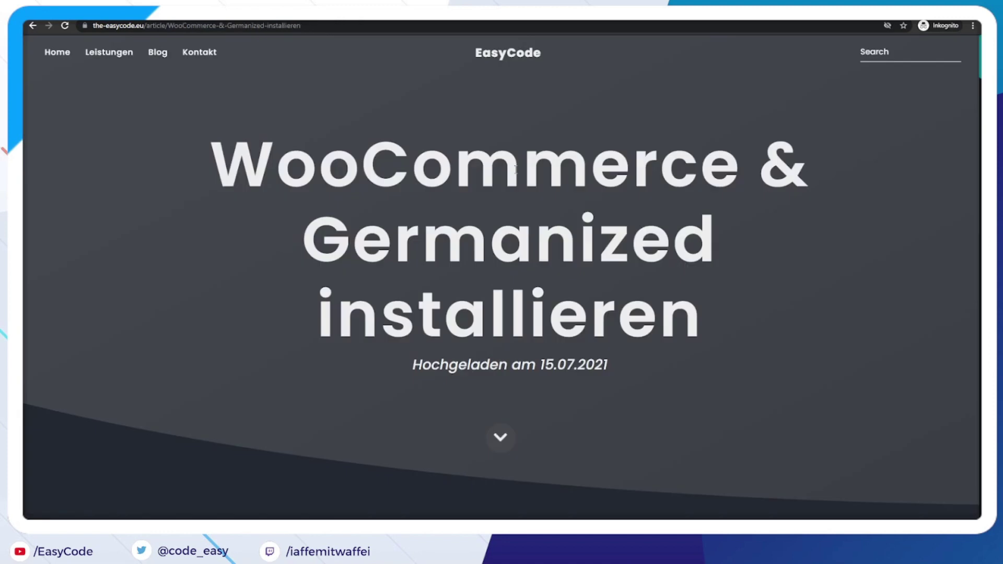
Step: Review the EasyCode article's section on installing WooCommerce and its screenshots of the shop setup pages
scroll(516, 170, down, 5)
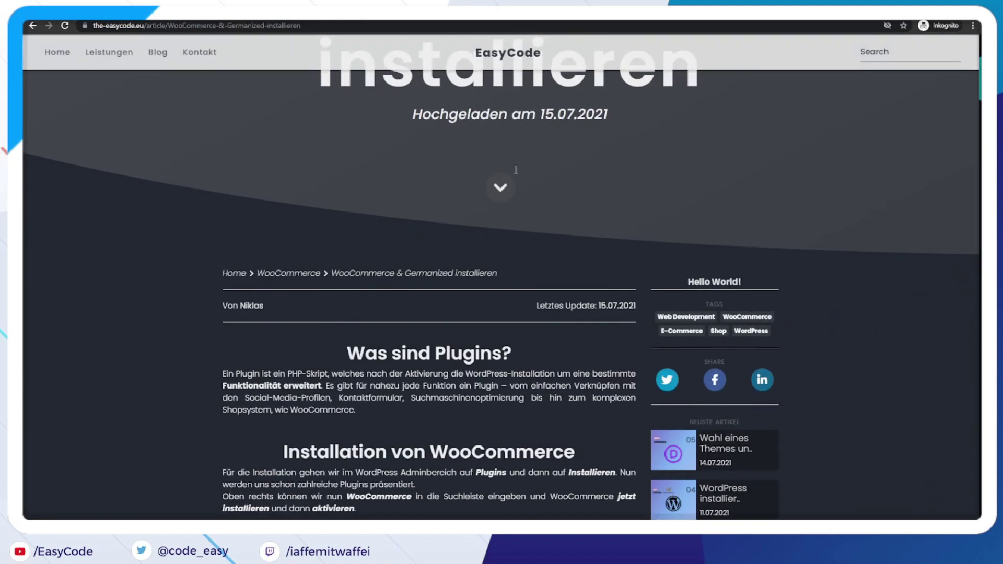
scroll(516, 170, down, 4)
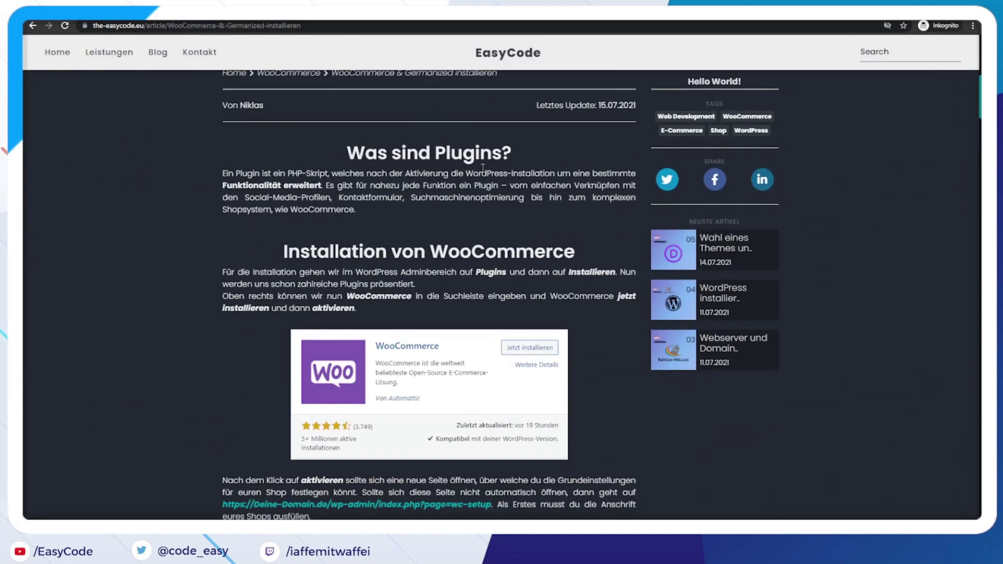
scroll(366, 150, down, 3)
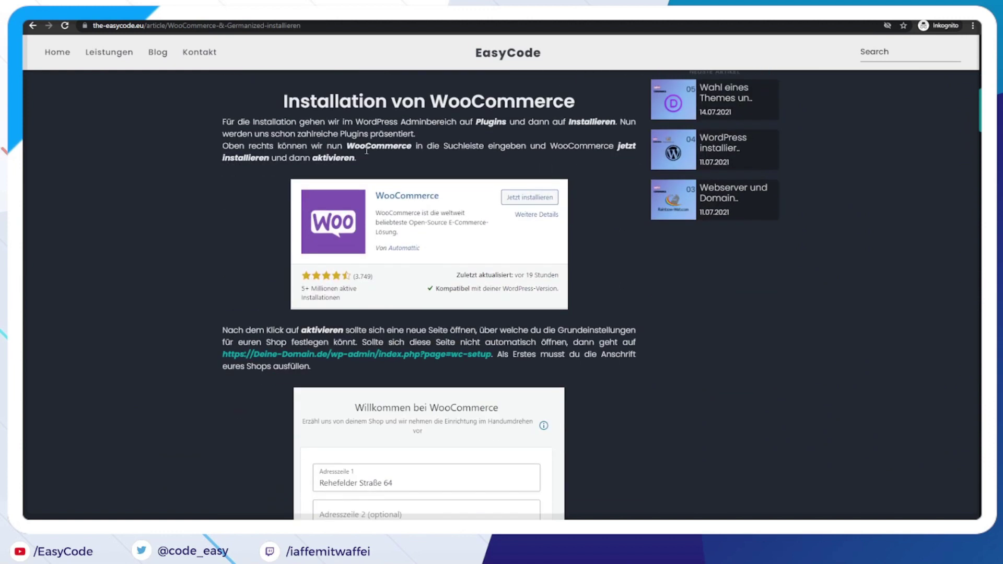
scroll(367, 150, up, 2)
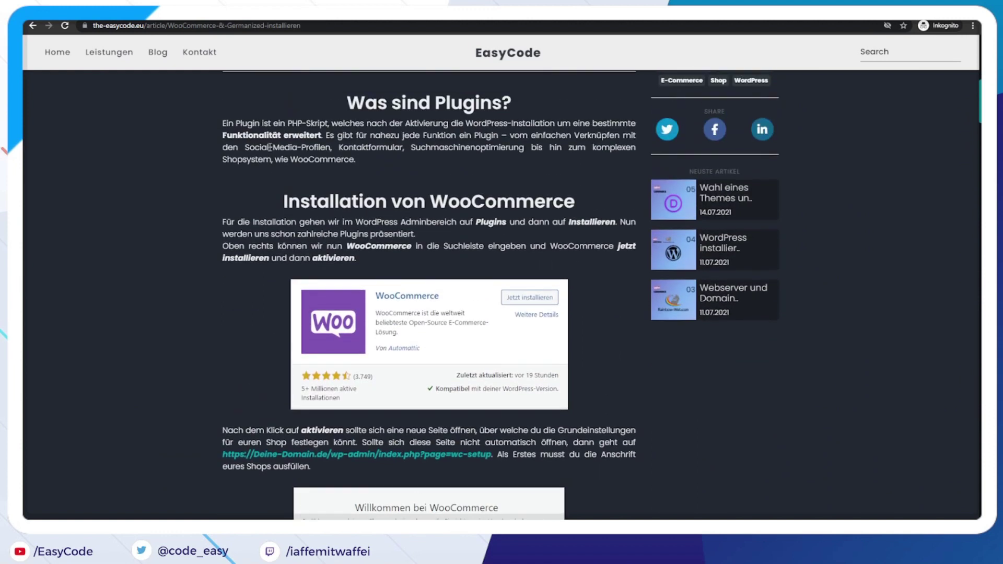
drag(286, 196, 575, 201)
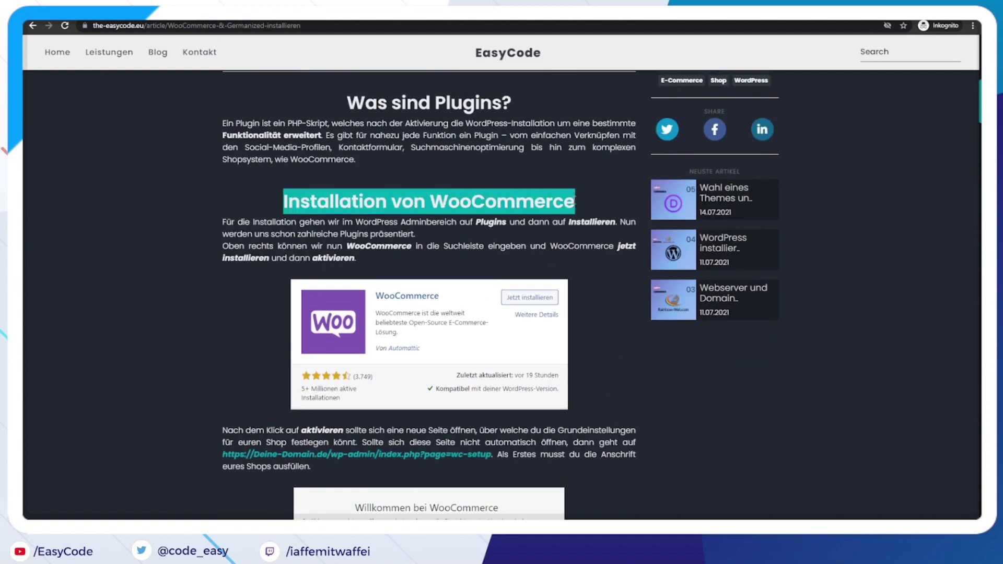
click(600, 245)
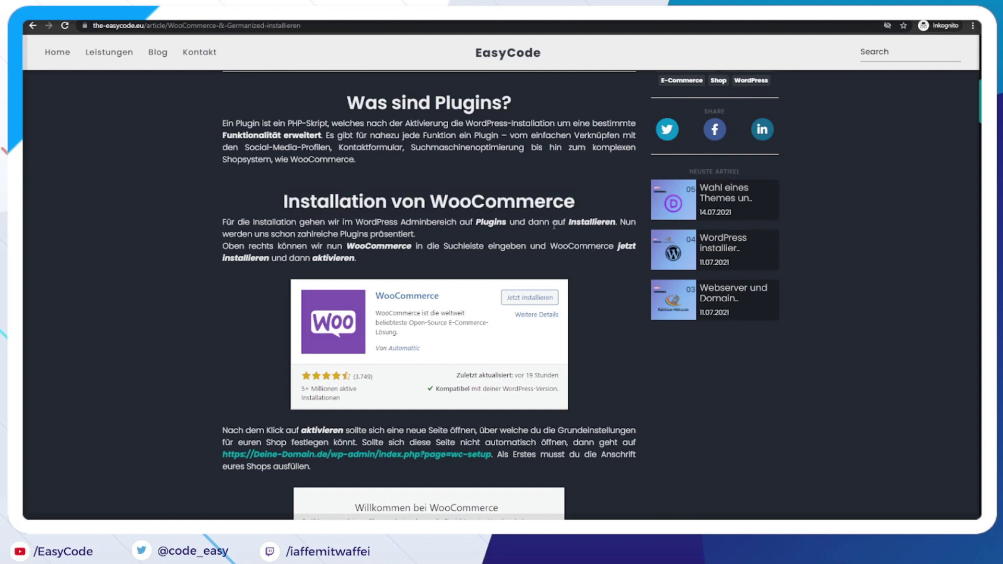
scroll(556, 227, down, 8)
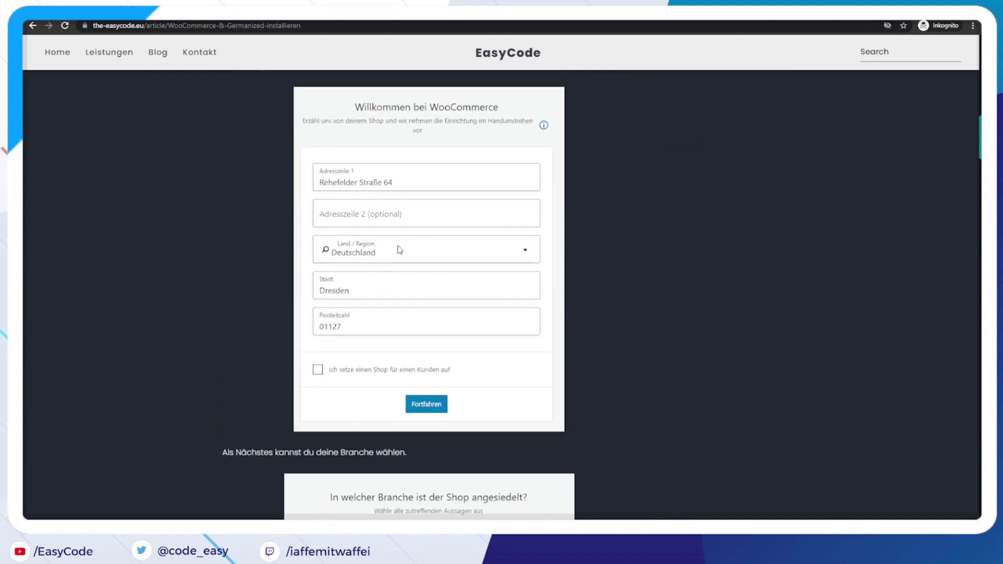
scroll(400, 249, down, 3)
scroll(401, 250, up, 15)
scroll(403, 250, down, 6)
scroll(404, 250, down, 2)
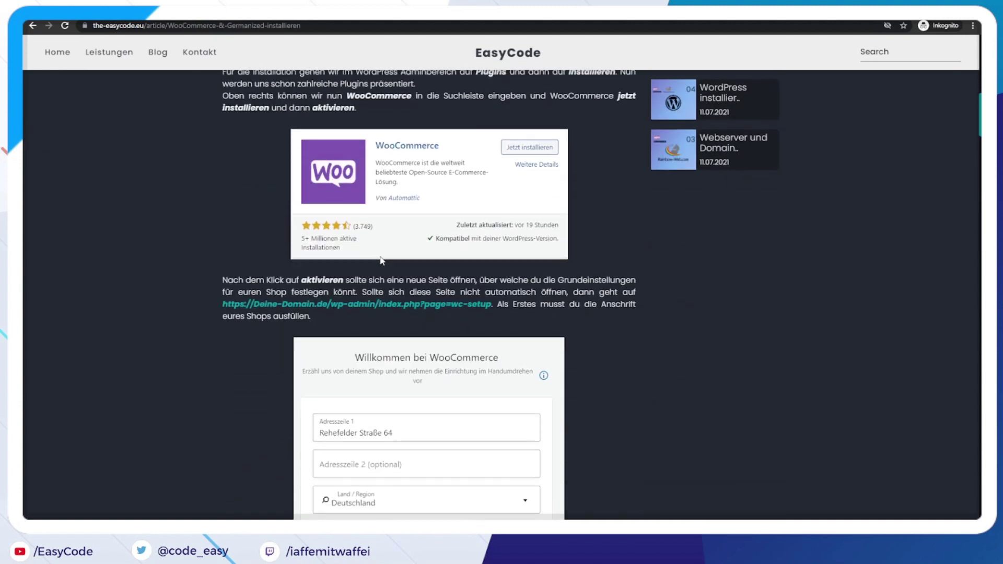
scroll(397, 302, down, 6)
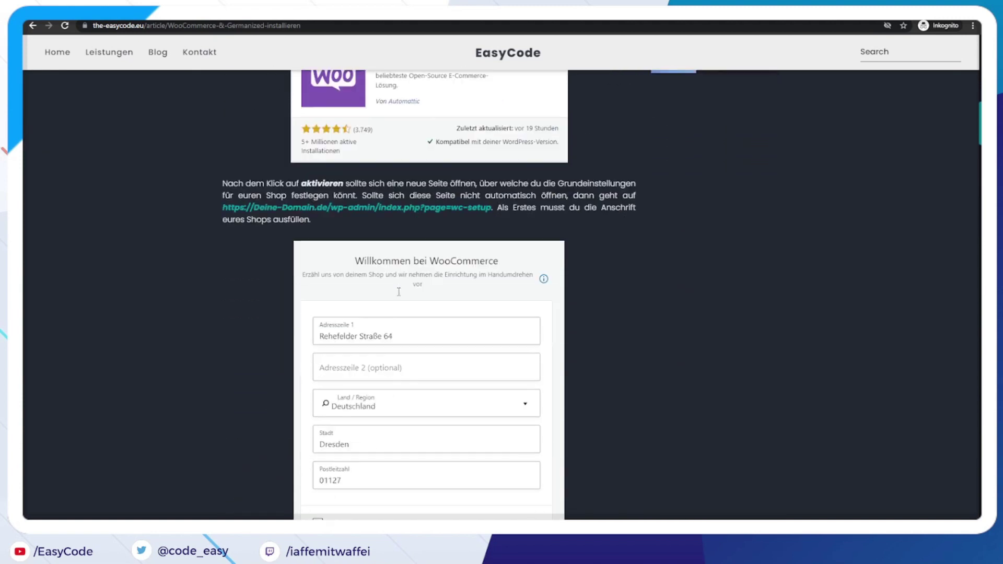
scroll(400, 296, down, 1)
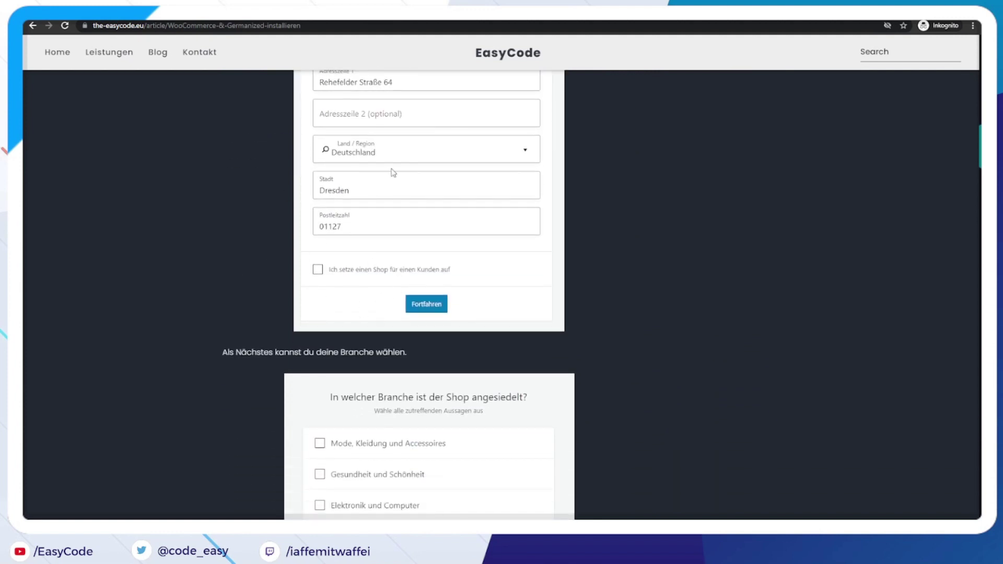
key(Home)
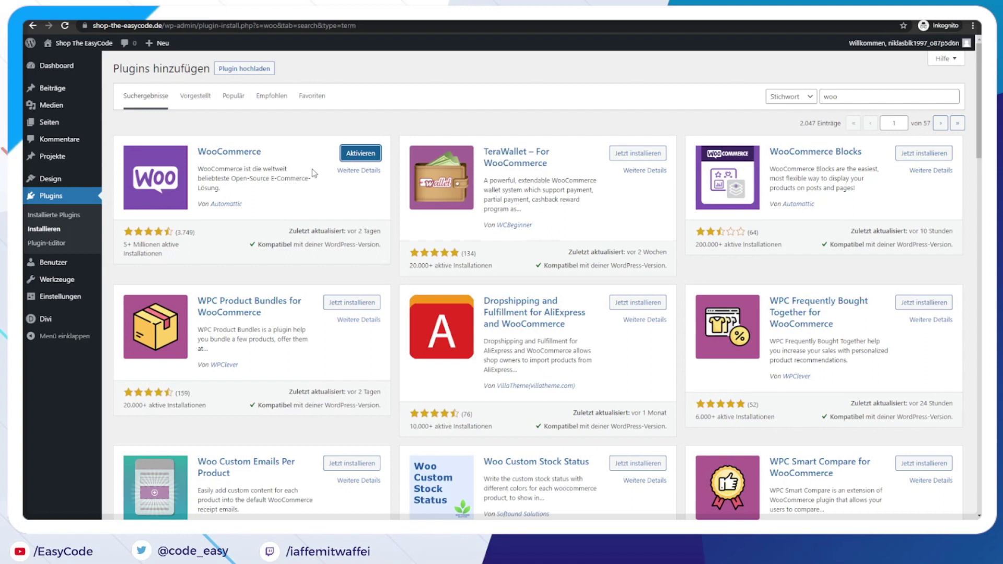
Step: Activate WooCommerce and enter the shop's street and house number in Adresszeile 1, keeping Adresszeile 2 empty
click(367, 151)
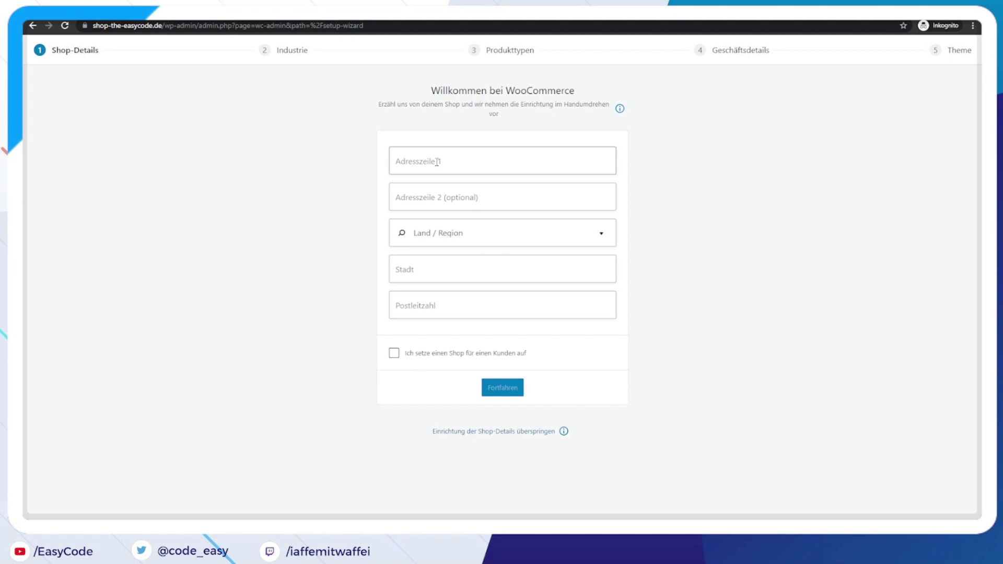
click(467, 160)
click(439, 184)
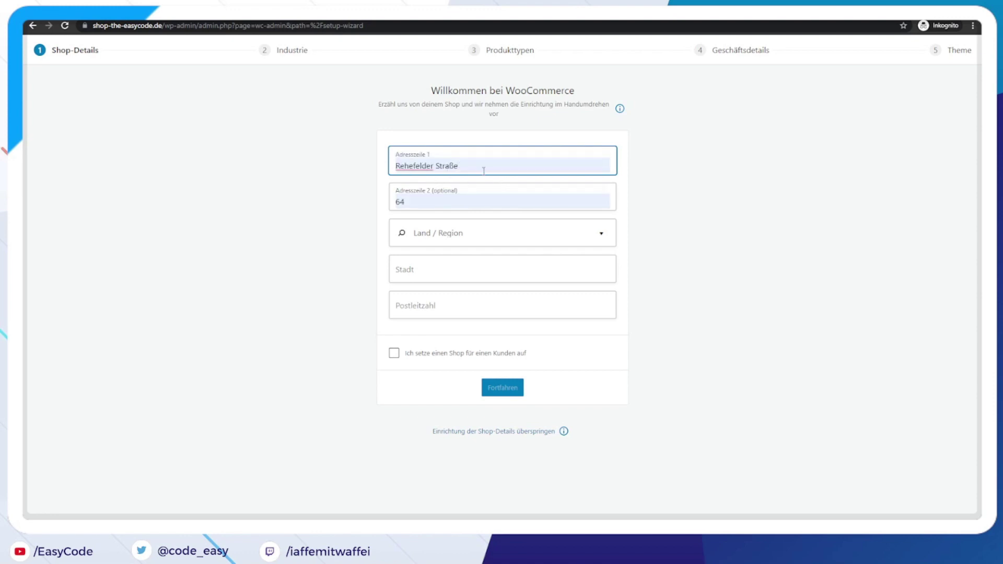
text(64)
key(Tab)
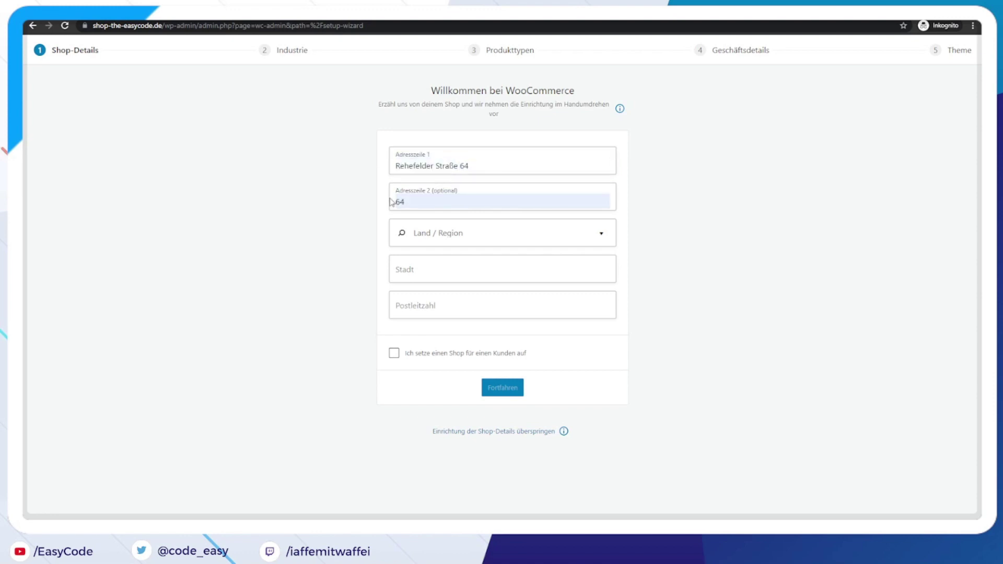
key(BackSpace)
Step: Fill in the shop's city and postal code in the shop details
click(442, 266)
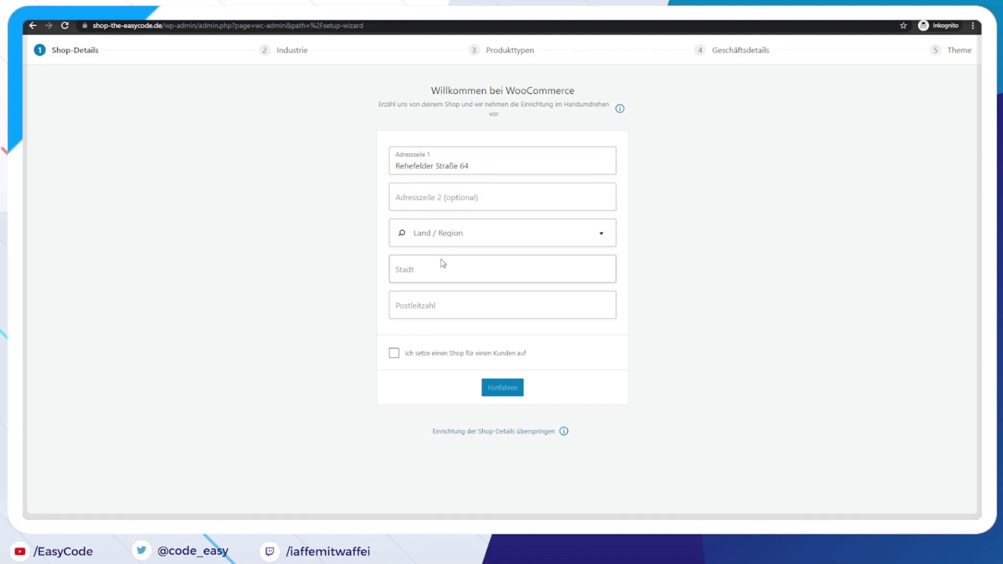
text(Dresden)
click(201, 258)
click(459, 306)
text(01127)
Step: Set the shop's country/region to Deutschland
click(497, 233)
click(337, 262)
click(414, 244)
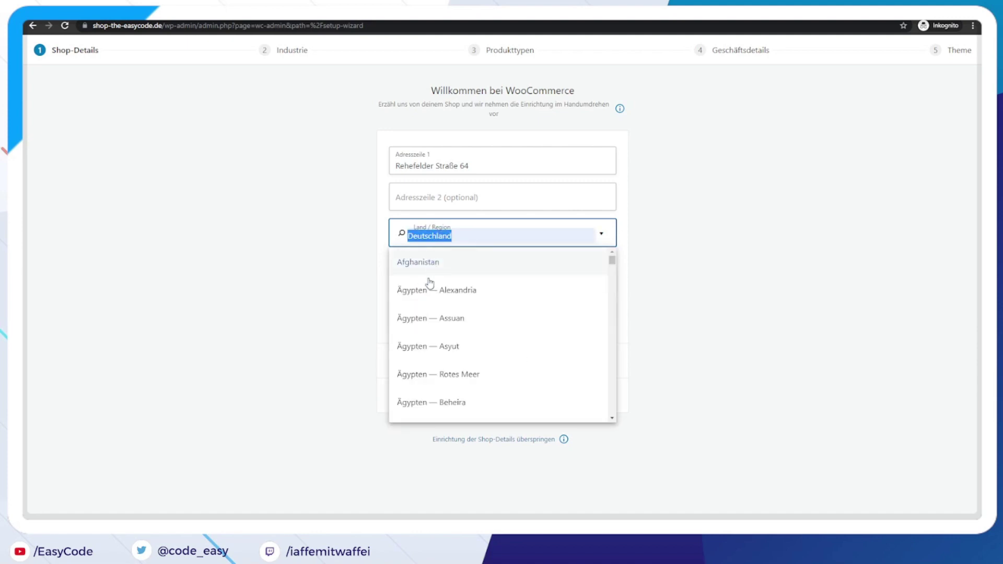
click(476, 240)
key(BackSpace)
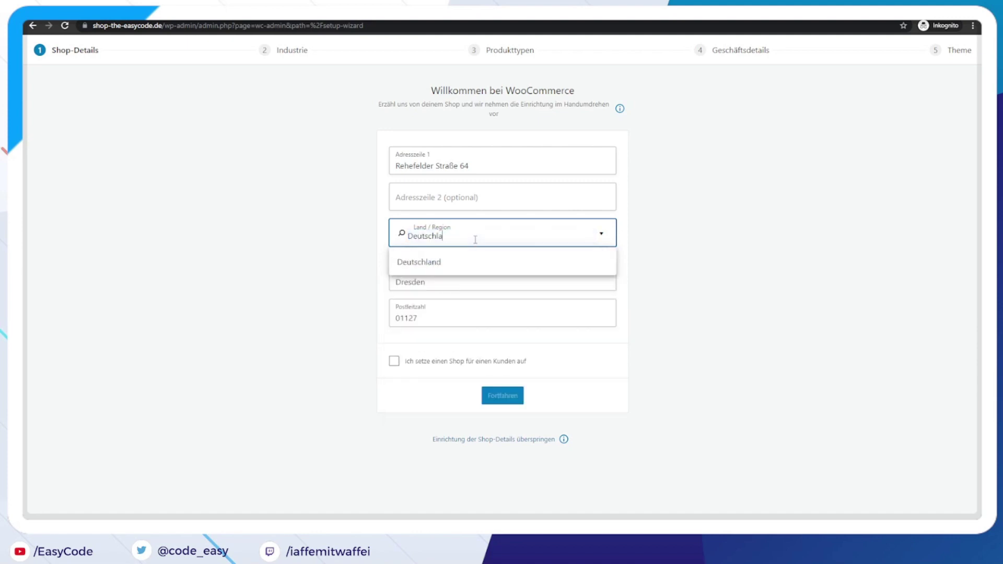
click(401, 264)
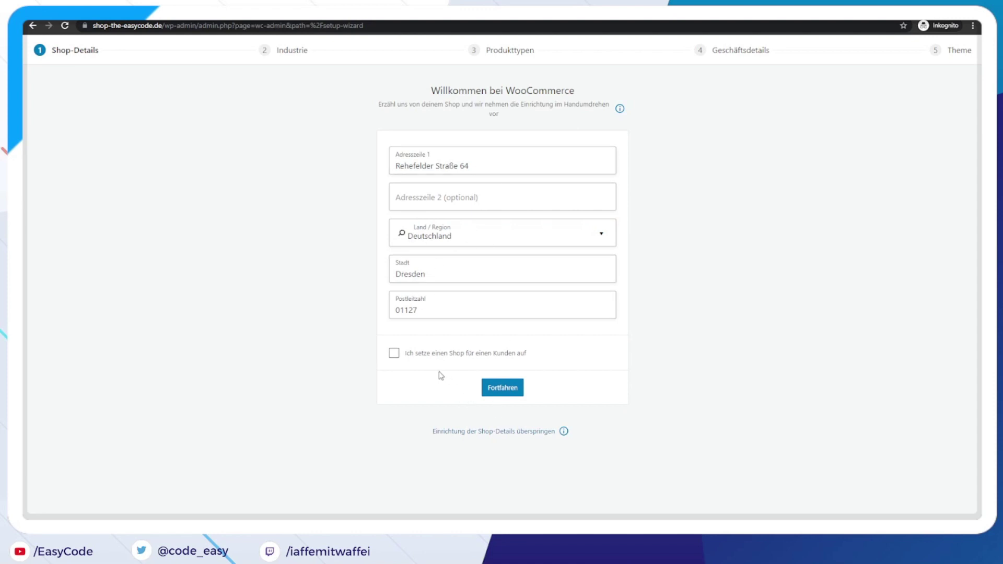
click(424, 357)
click(424, 356)
click(422, 358)
click(421, 358)
click(567, 383)
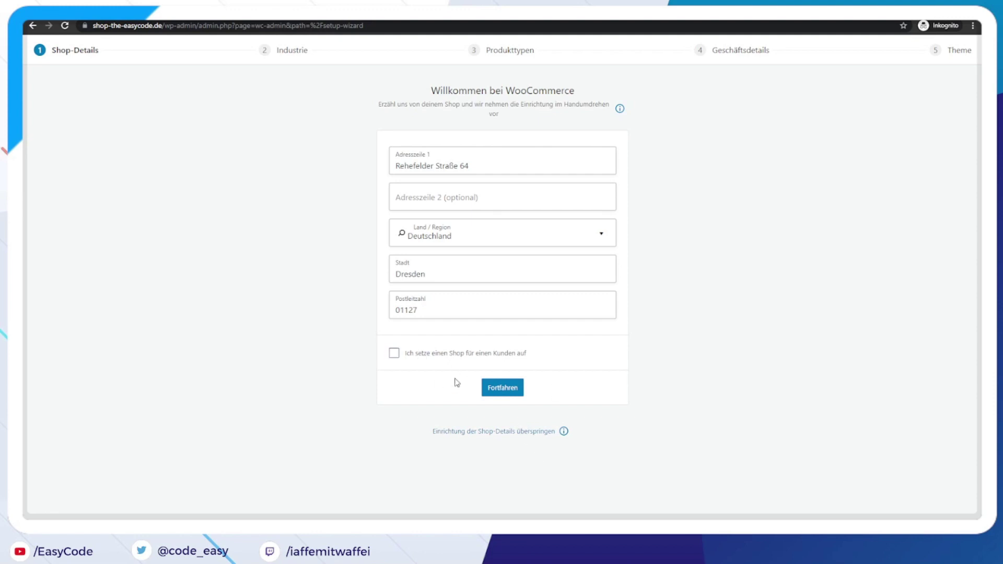
Step: Submit the shop details with usage tracking declined, and submit Essen und Trinken as the shop's industry
click(515, 393)
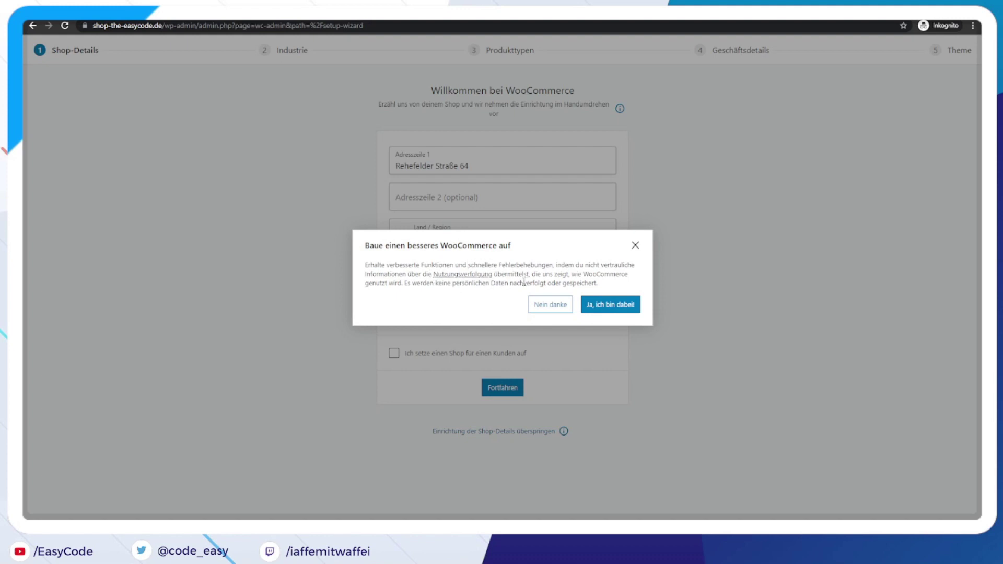
click(557, 306)
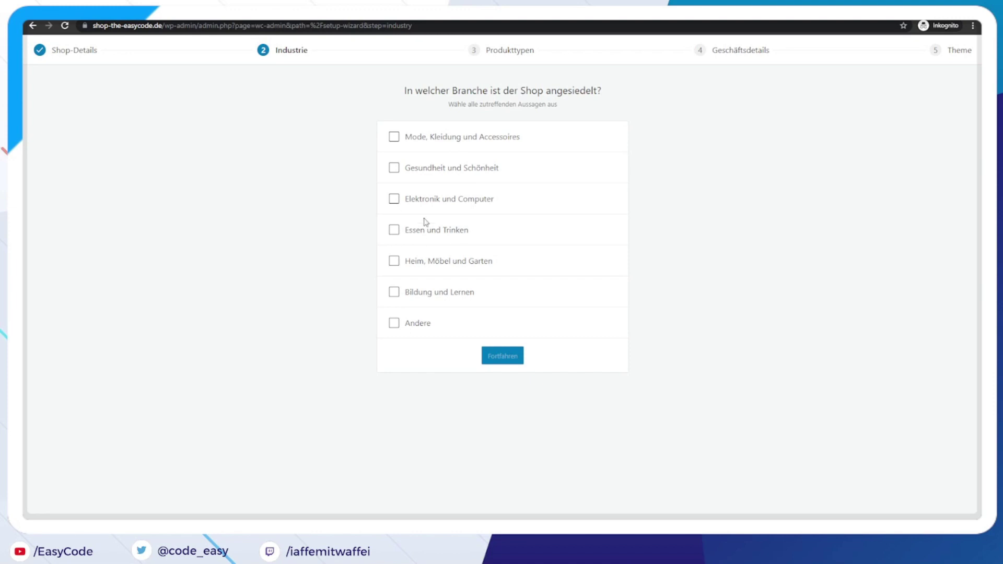
click(433, 237)
click(502, 359)
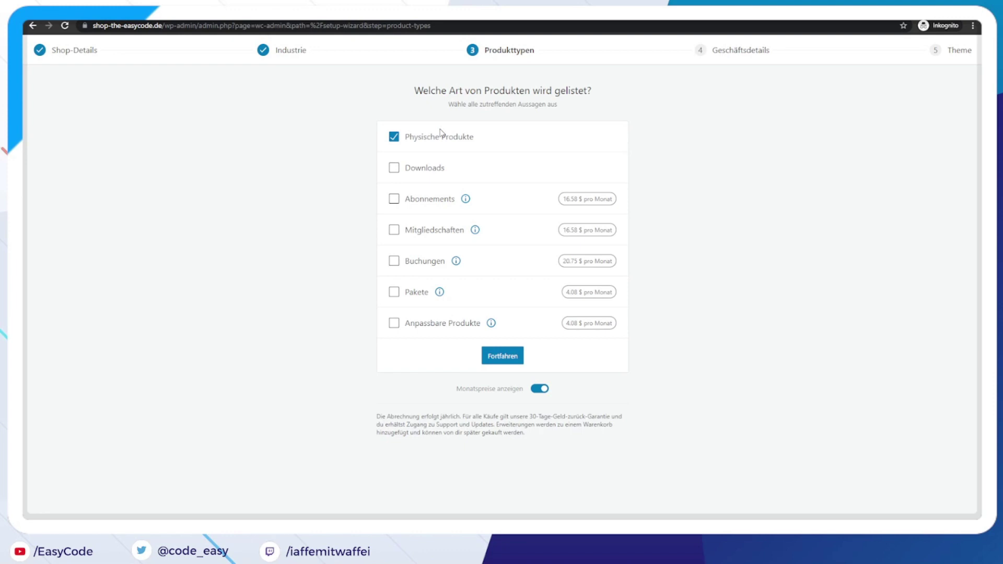
drag(419, 93, 592, 93)
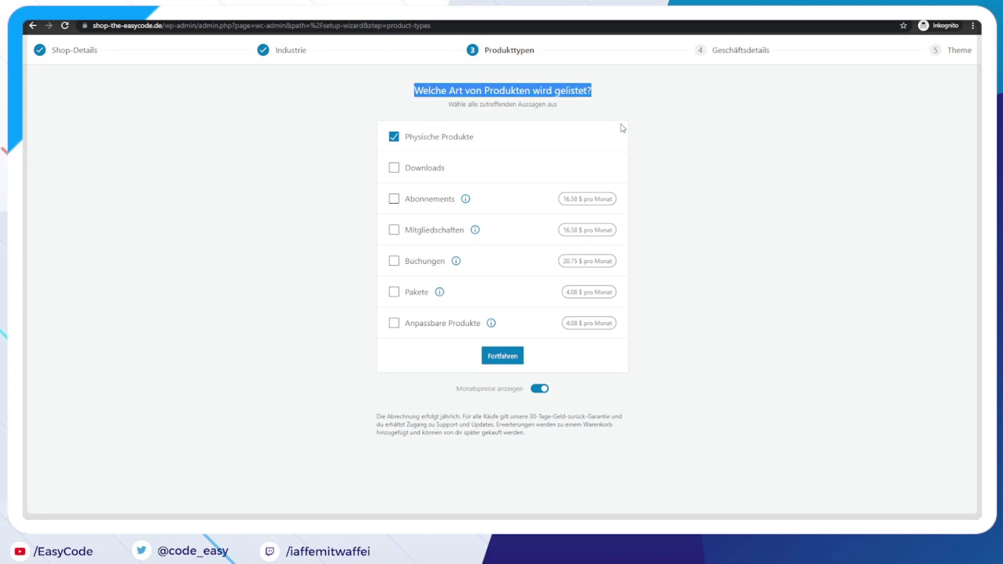
click(616, 112)
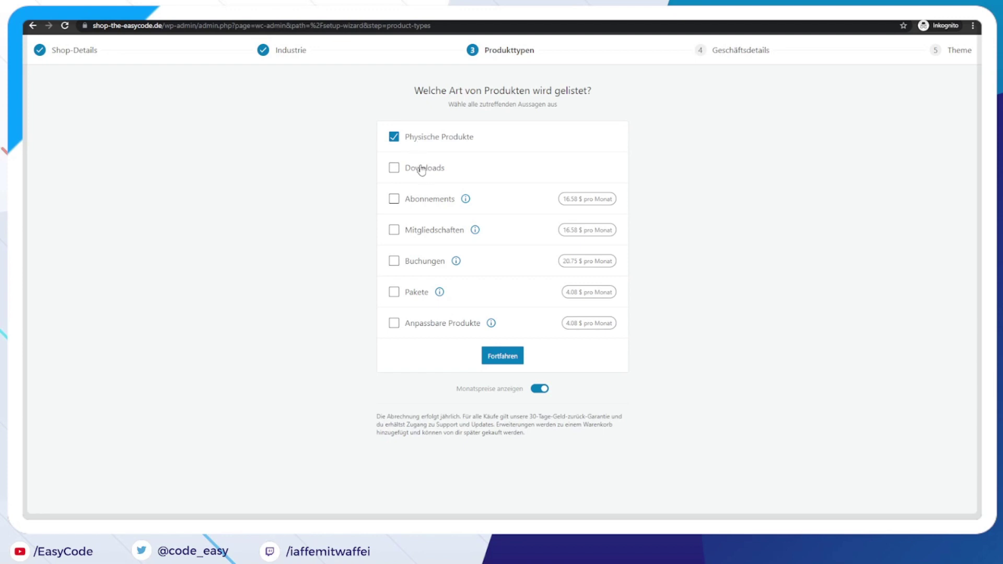
Step: Submit Physische Produkte and Downloads as the product types, switching the extension prices to yearly and checking the info on Buchungen
click(394, 168)
click(343, 180)
click(542, 390)
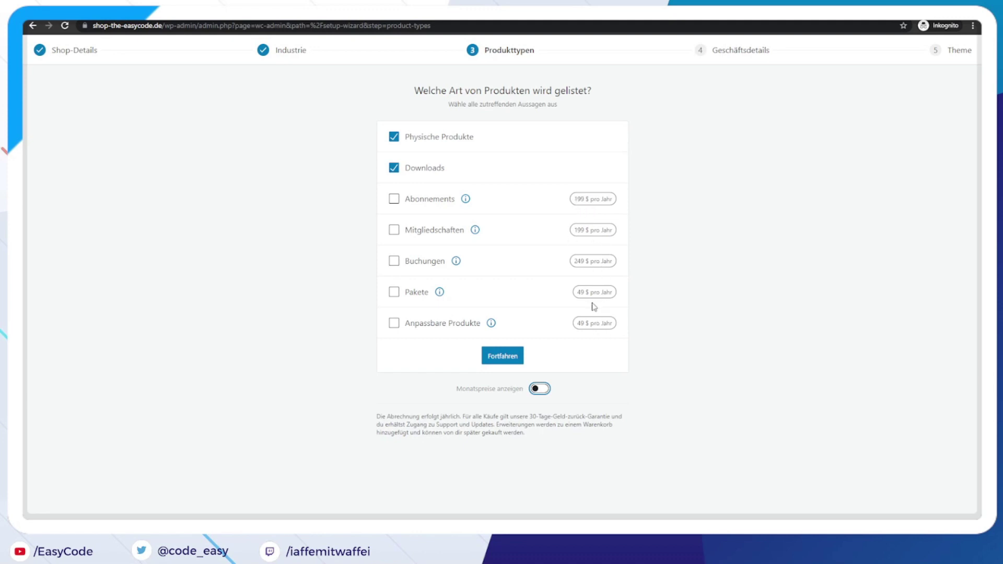
click(457, 264)
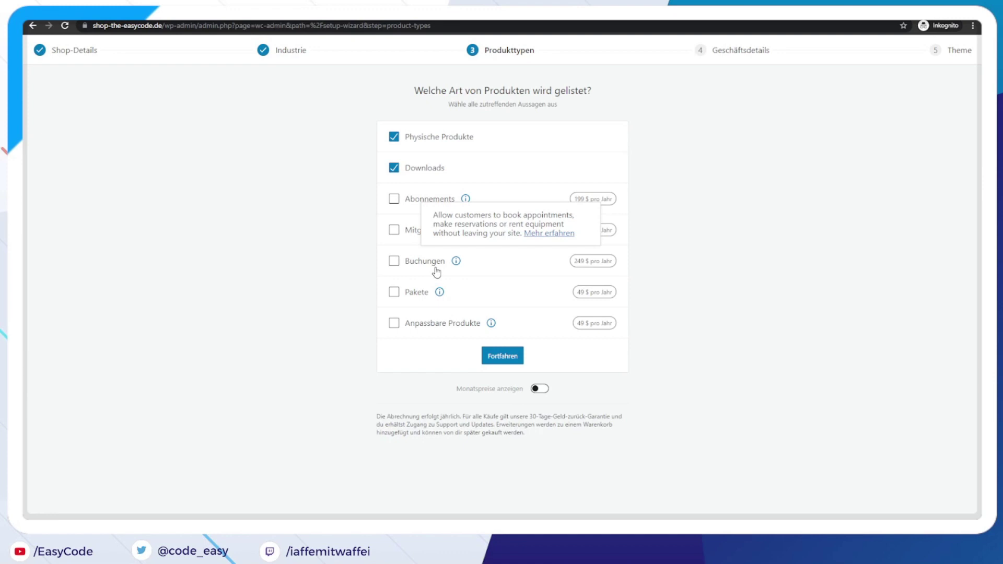
click(652, 272)
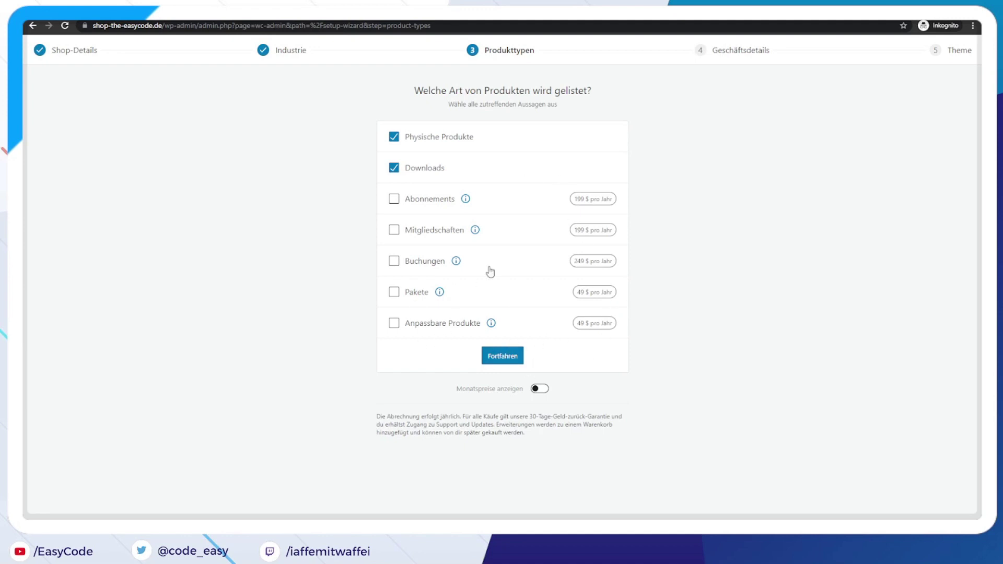
click(517, 356)
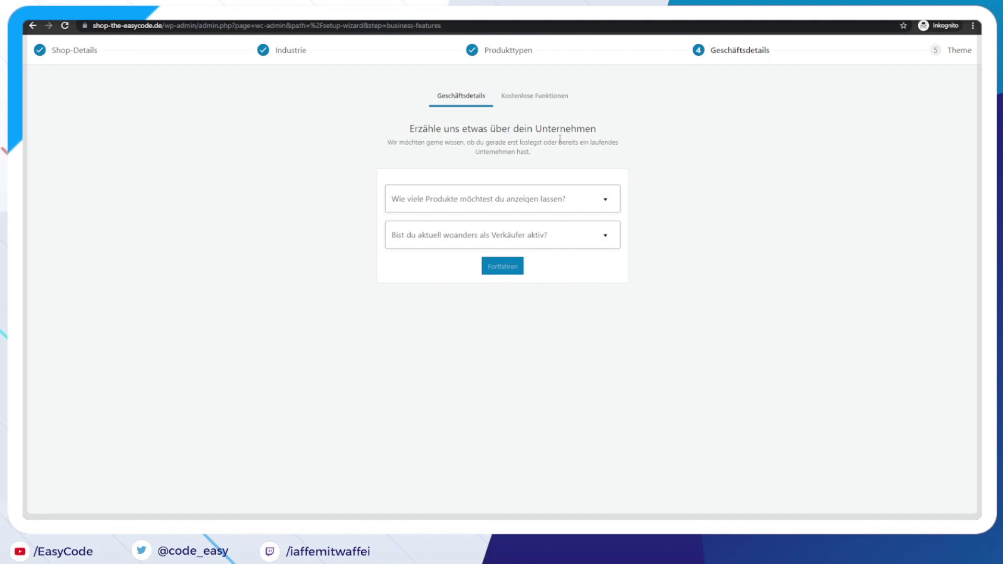
Step: Submit the business details with 11 - 100 products to display and Nein for currently selling elsewhere
click(549, 205)
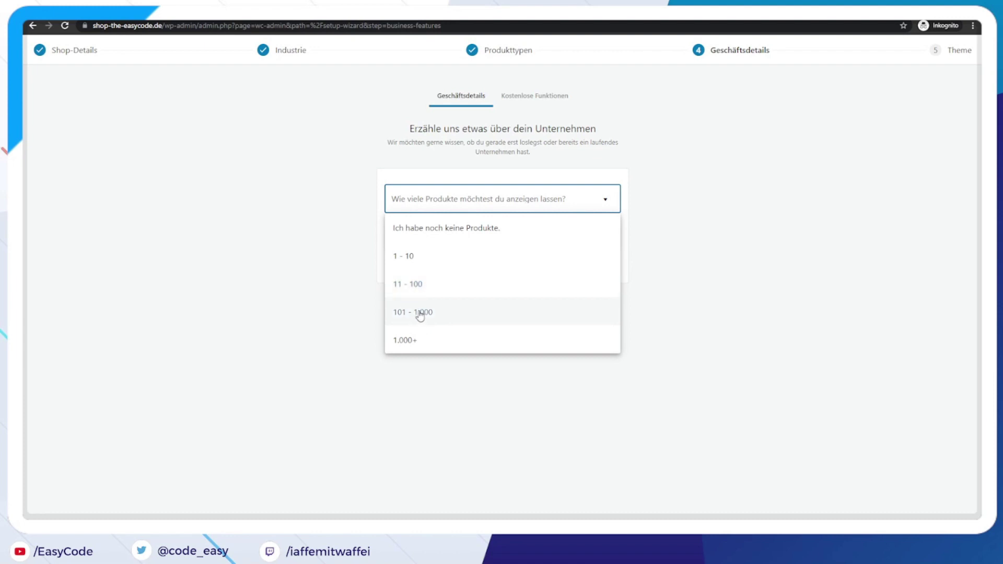
click(431, 285)
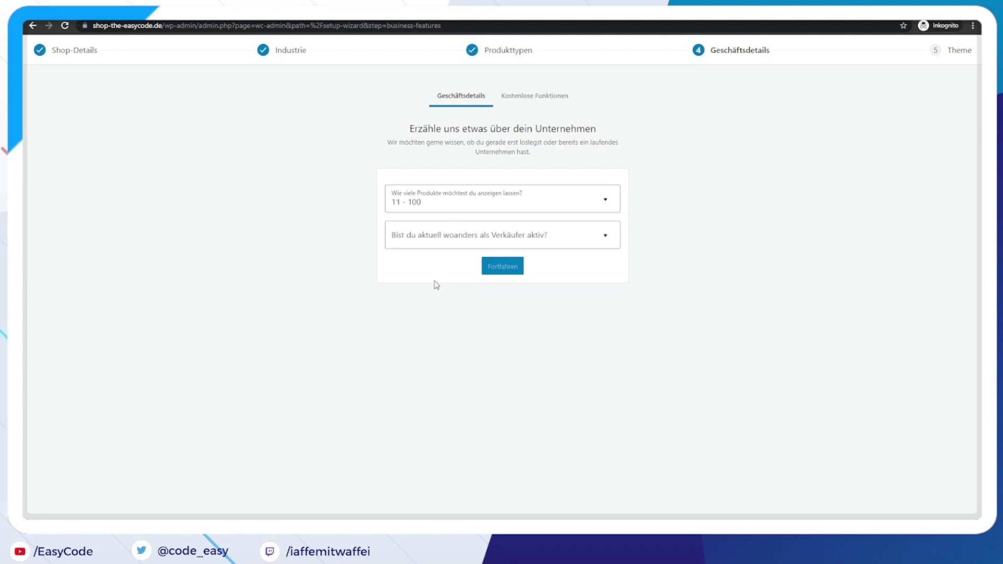
click(464, 242)
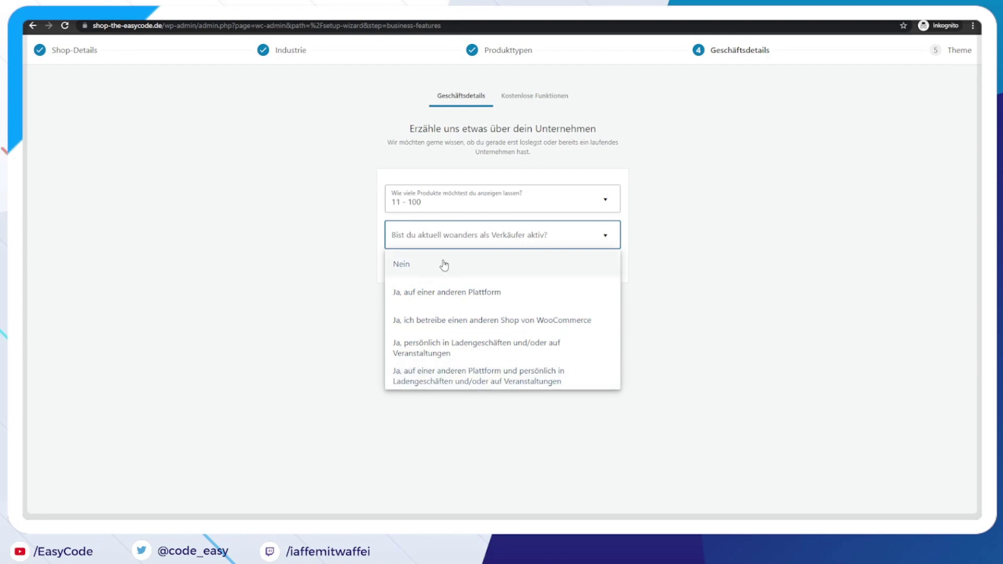
click(445, 265)
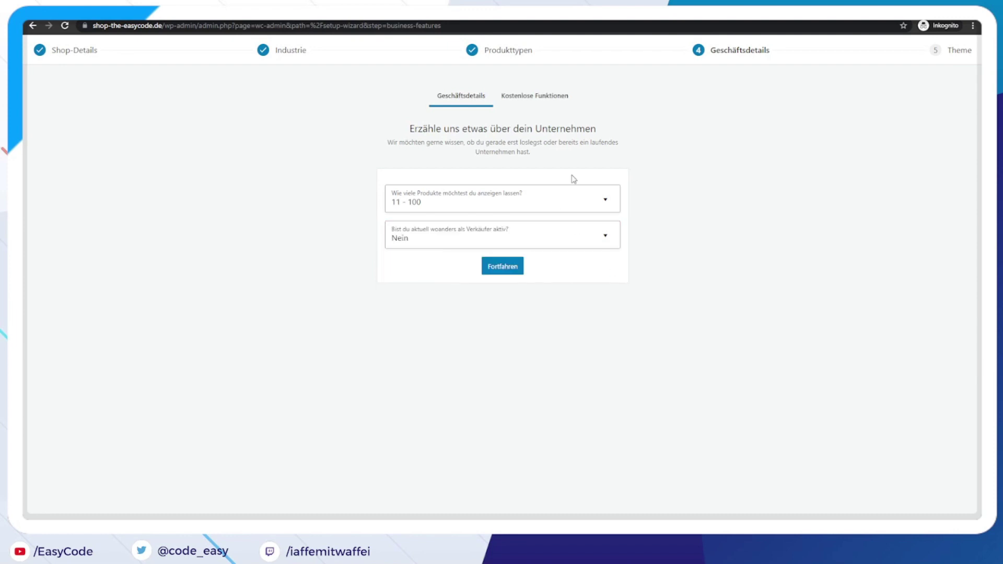
click(515, 269)
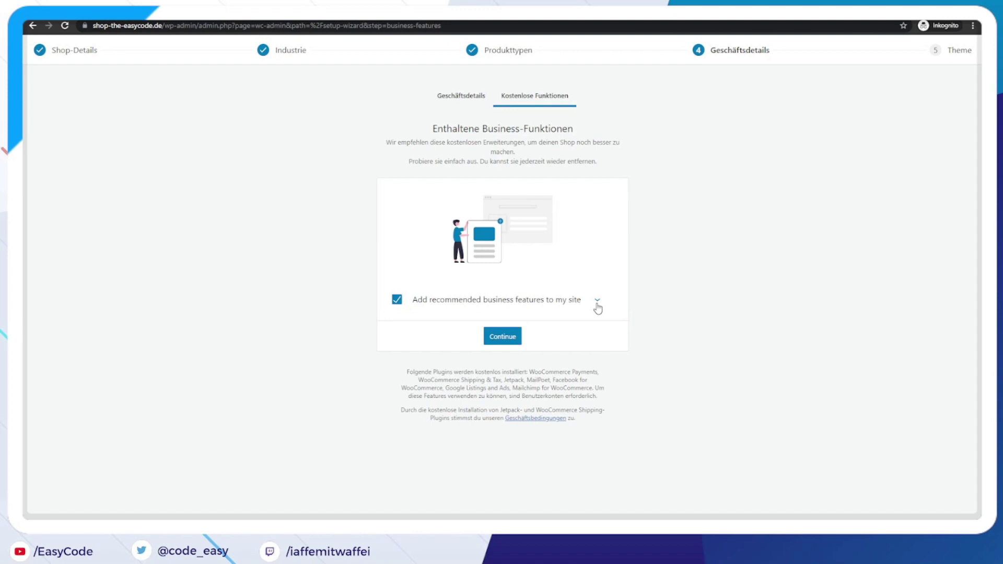
Step: Review the recommended free business features, deselect all of them and continue to the theme selection
click(597, 301)
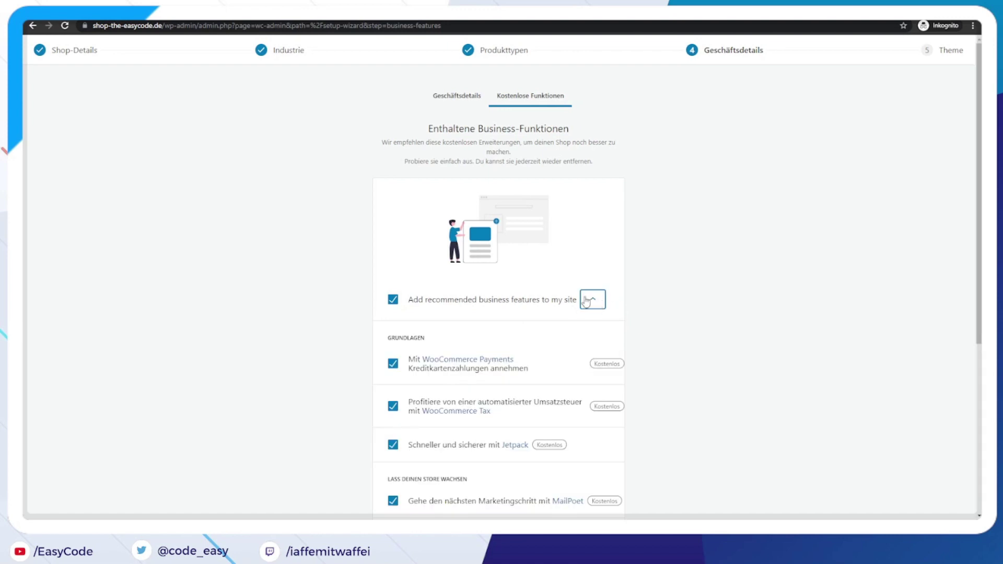
scroll(509, 361, down, 5)
scroll(526, 354, up, 1)
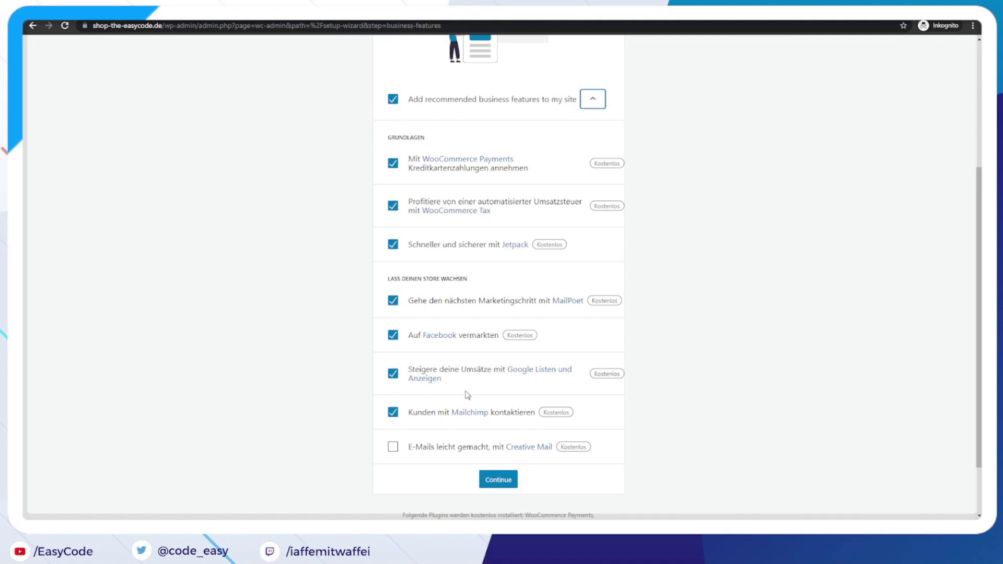
click(396, 99)
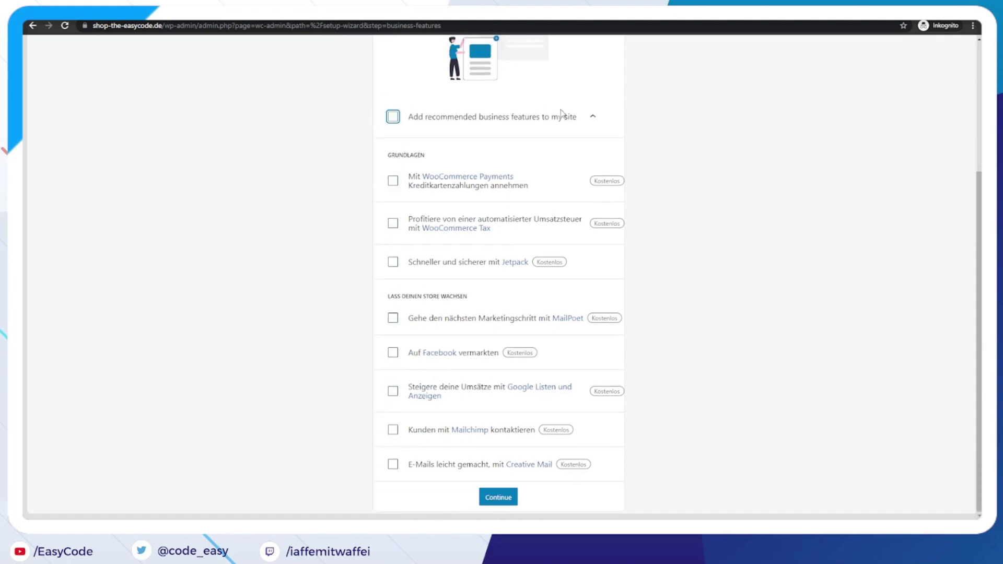
click(592, 117)
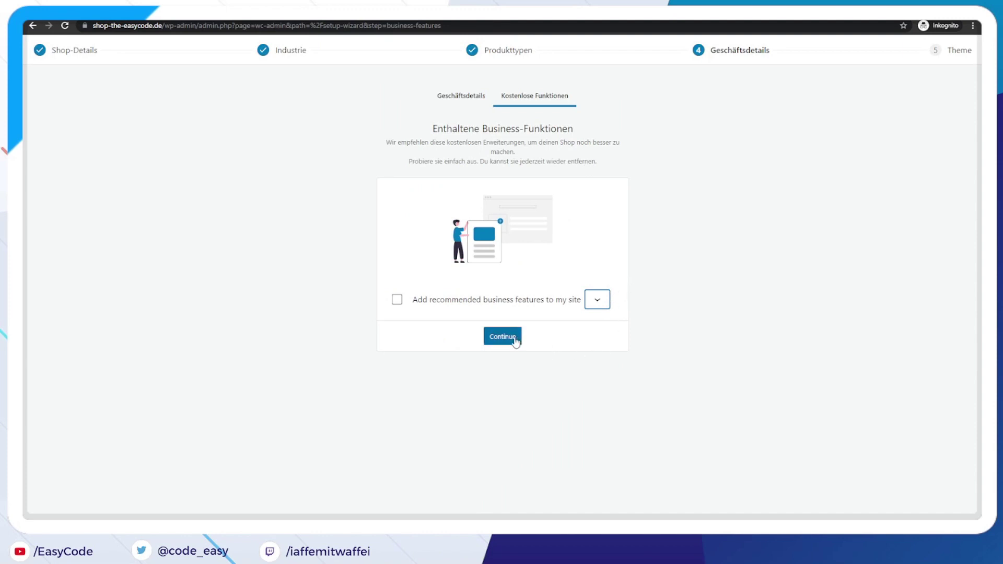
click(515, 341)
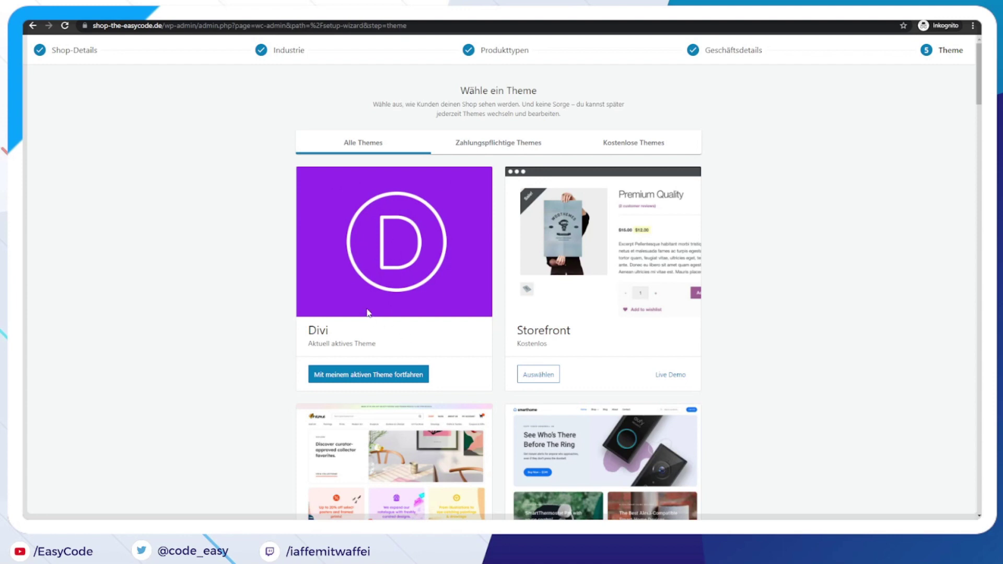
Step: Compare the paid and free shop themes on offer, and return to the overview of all themes
click(483, 144)
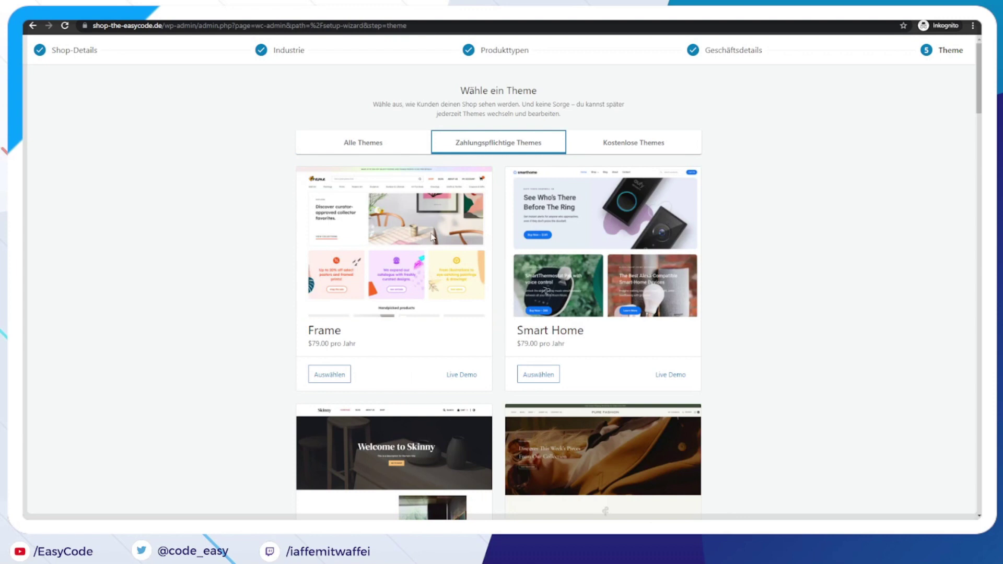
click(648, 146)
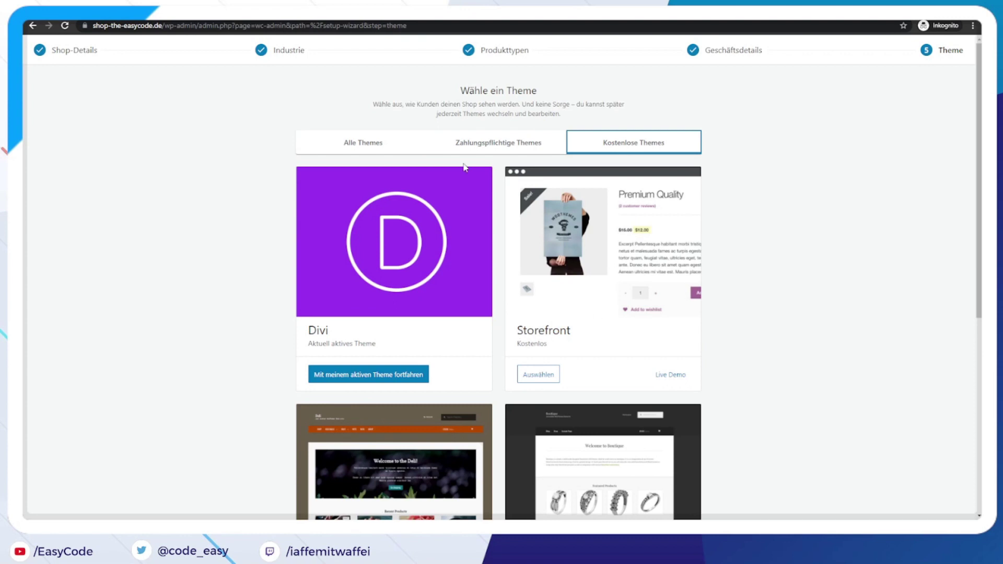
click(369, 146)
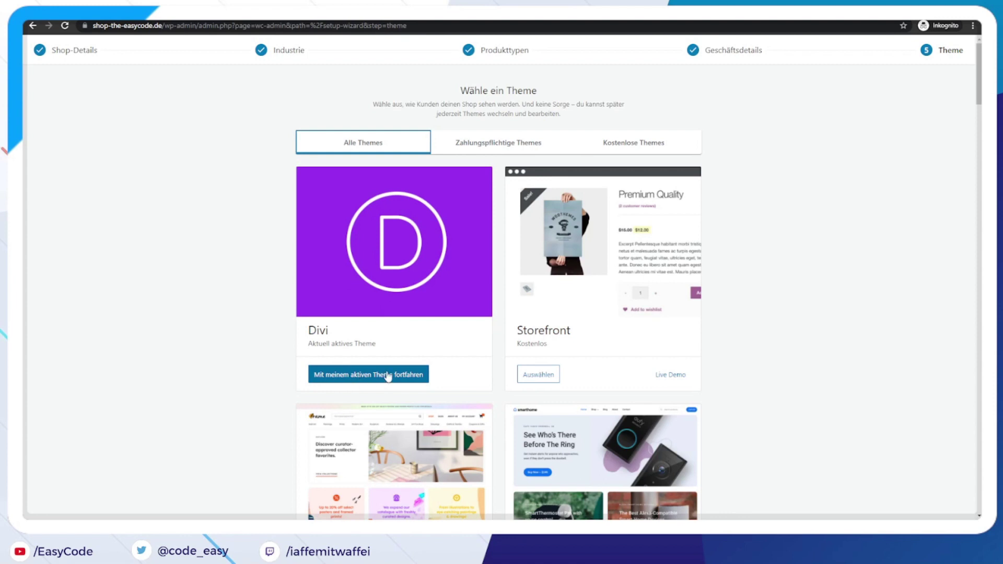
click(624, 146)
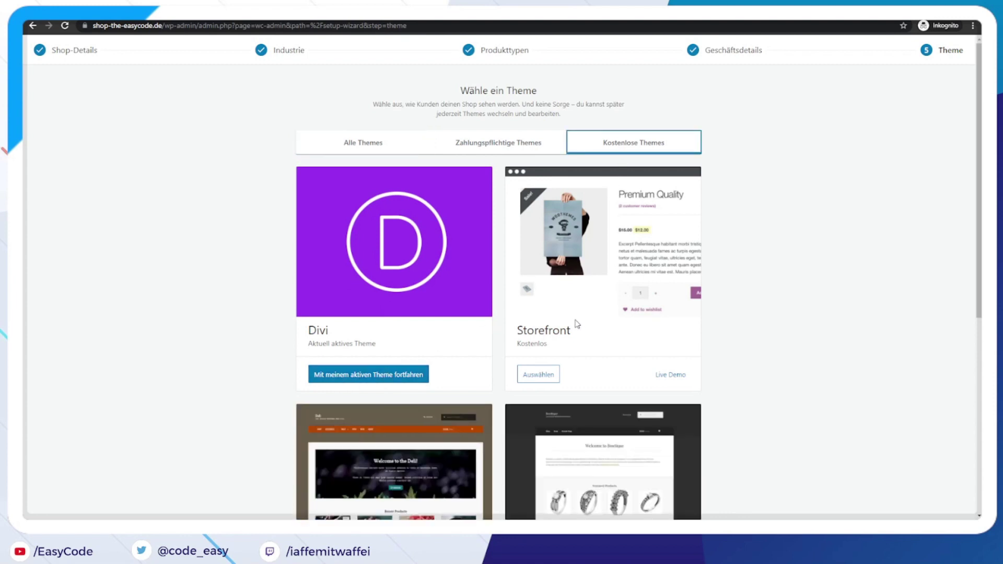
scroll(577, 324, down, 2)
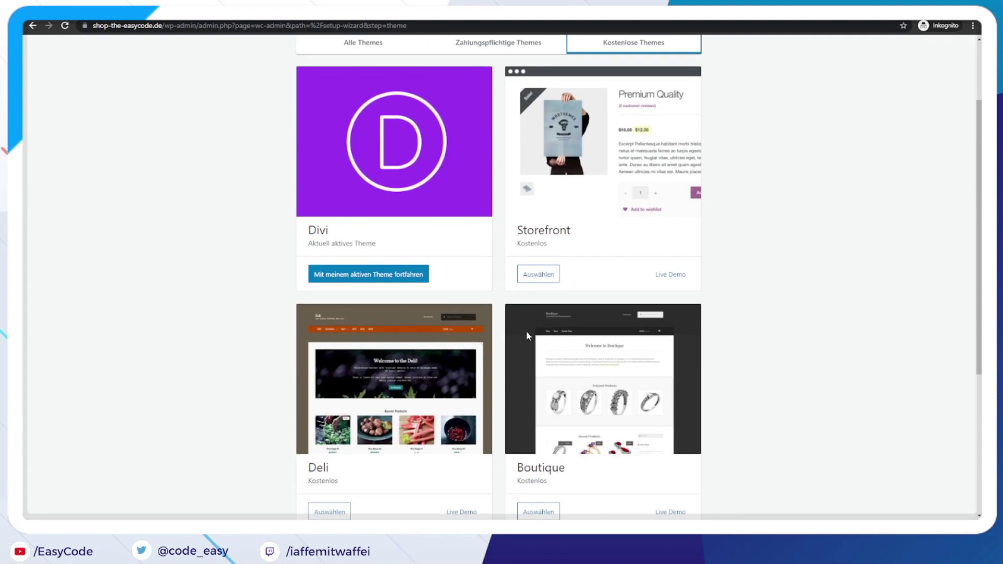
scroll(526, 329, down, 2)
scroll(534, 349, up, 4)
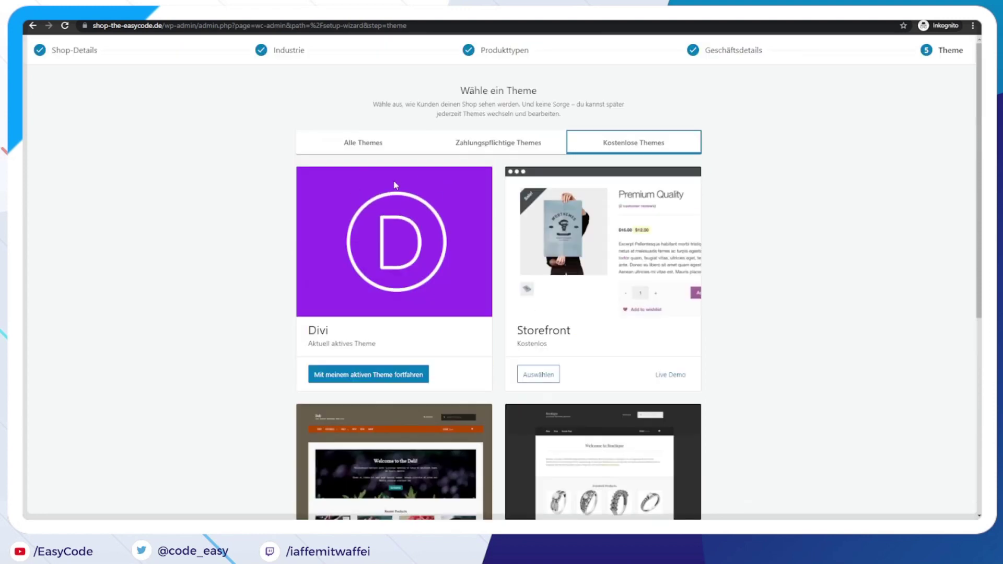
click(442, 150)
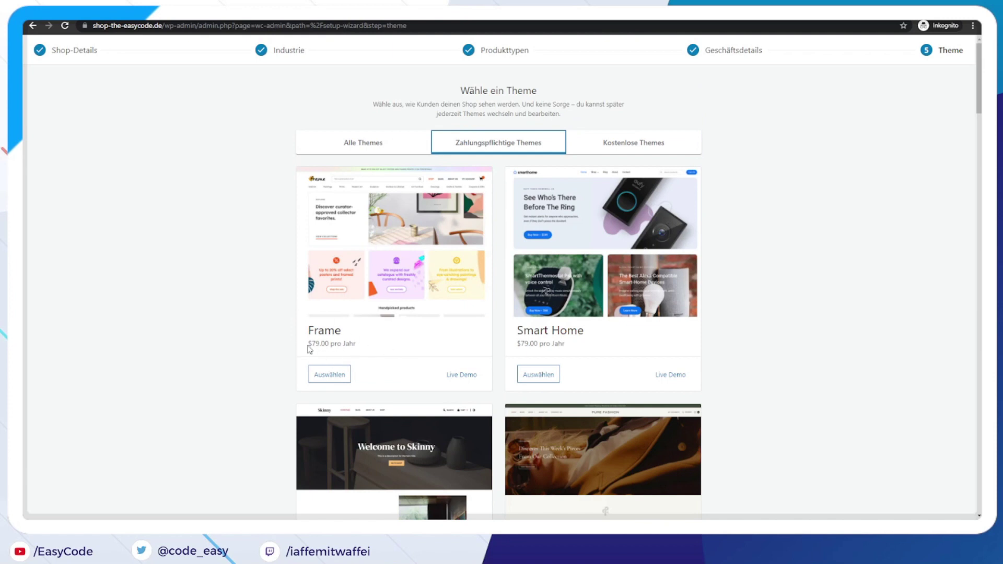
click(369, 148)
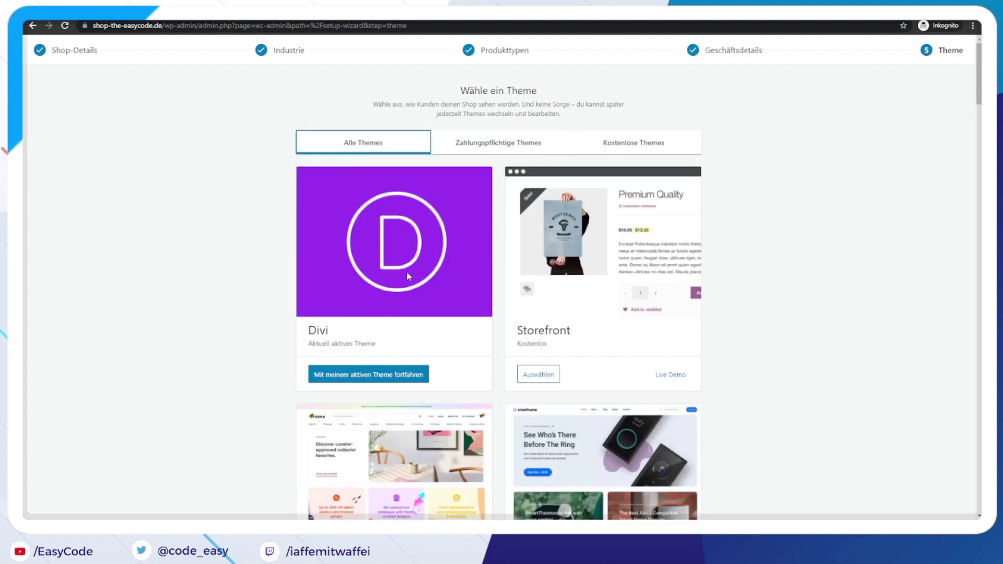
click(476, 149)
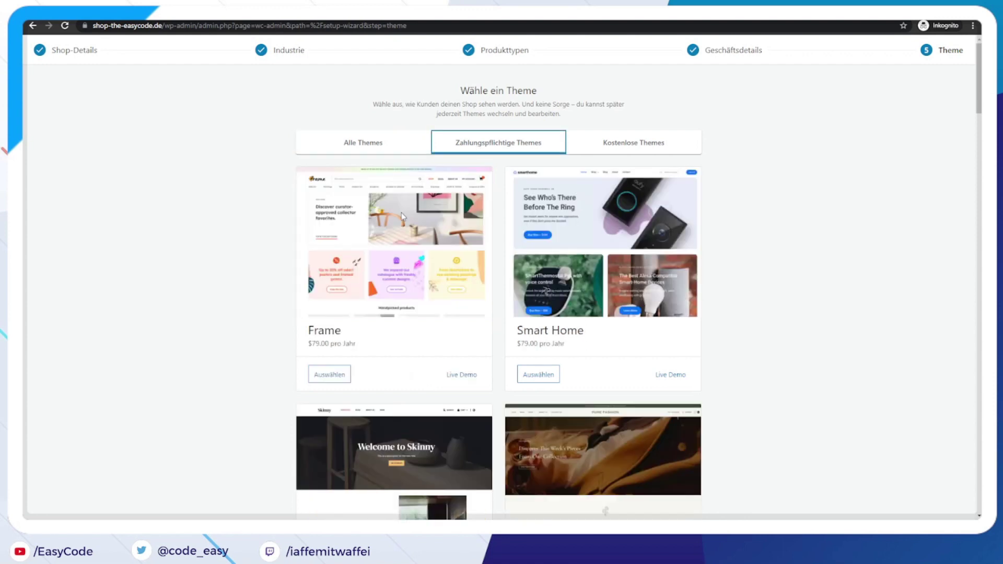
click(392, 149)
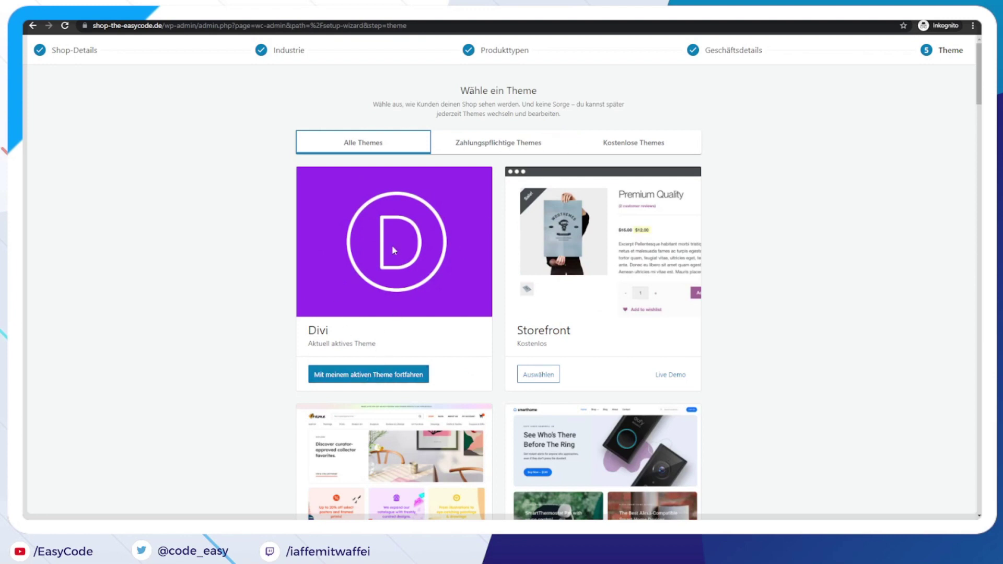
Step: Finish the setup wizard with the active Divi theme and go through the WooCommerce welcome messages to the end
click(380, 381)
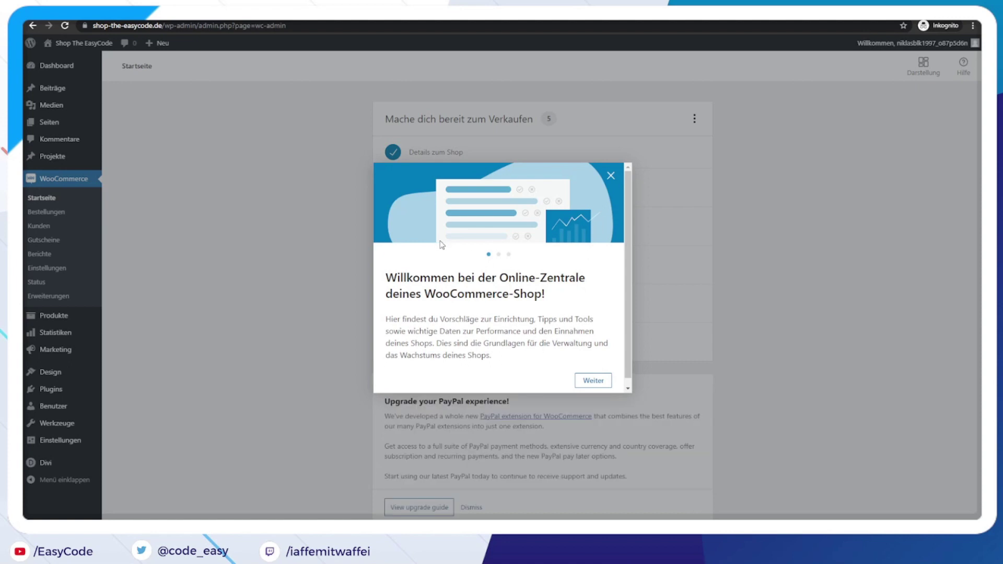
click(589, 382)
click(588, 383)
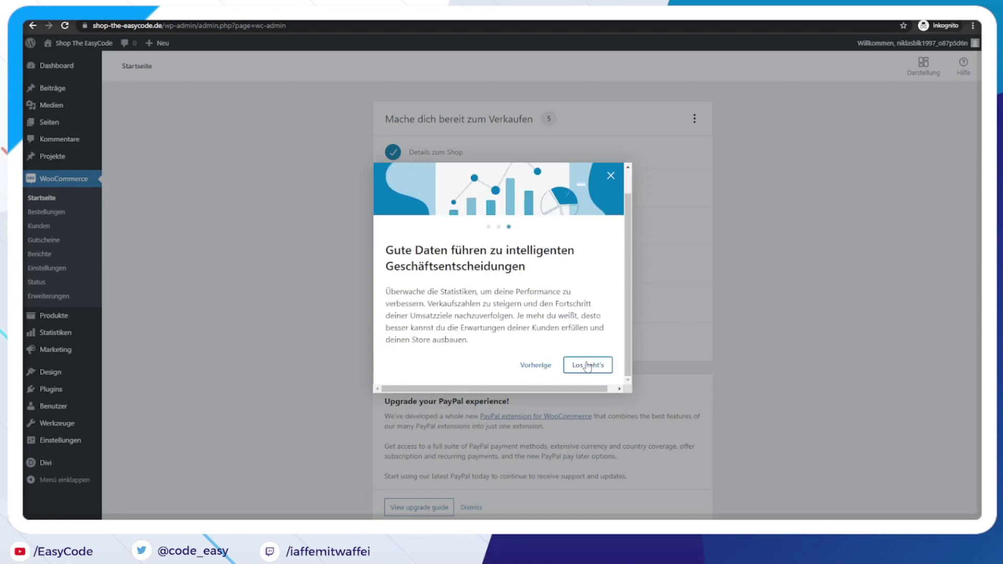
click(587, 365)
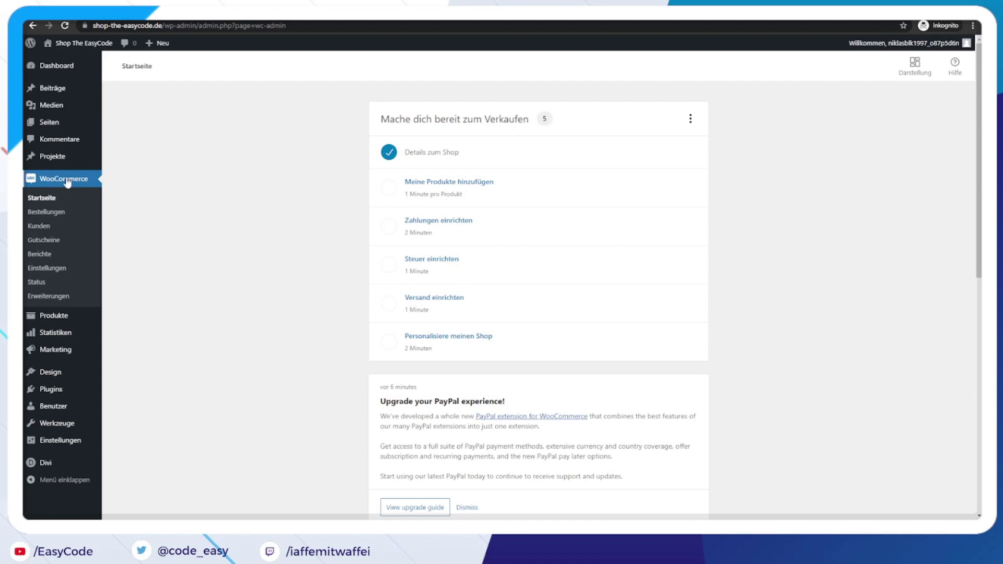
Step: Open the WordPress dashboard and examine which screen elements can be shown or hidden there
click(61, 73)
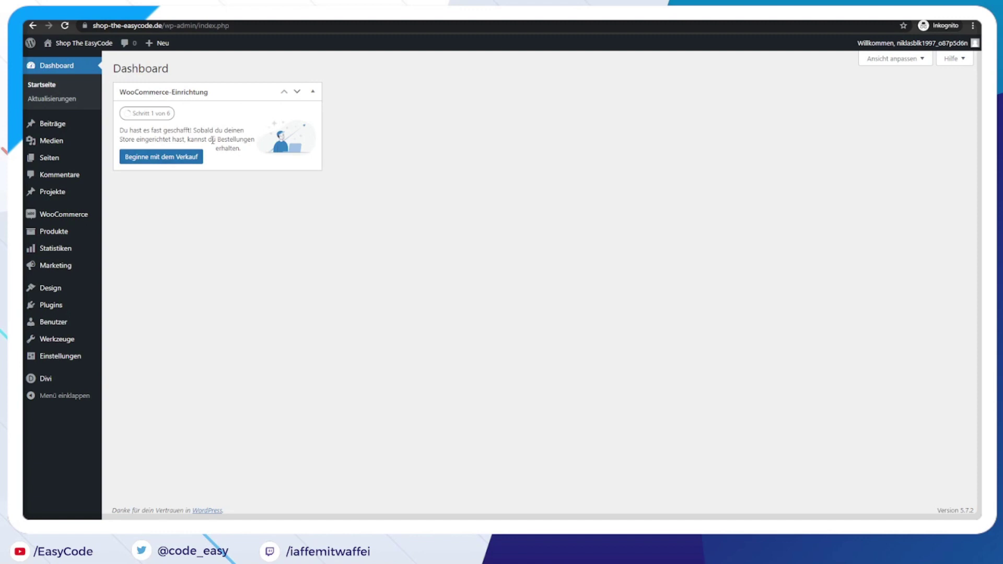
click(877, 61)
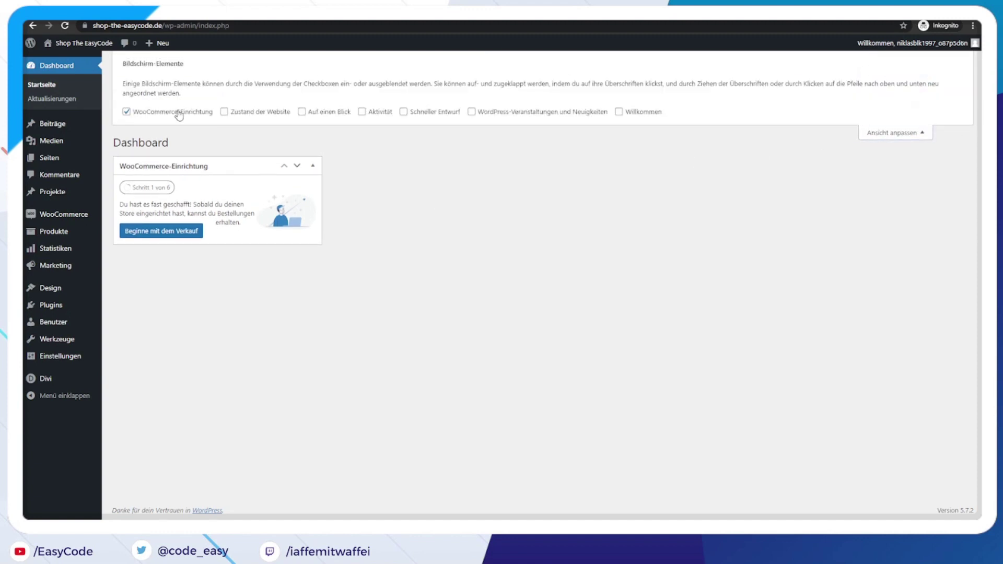
click(878, 134)
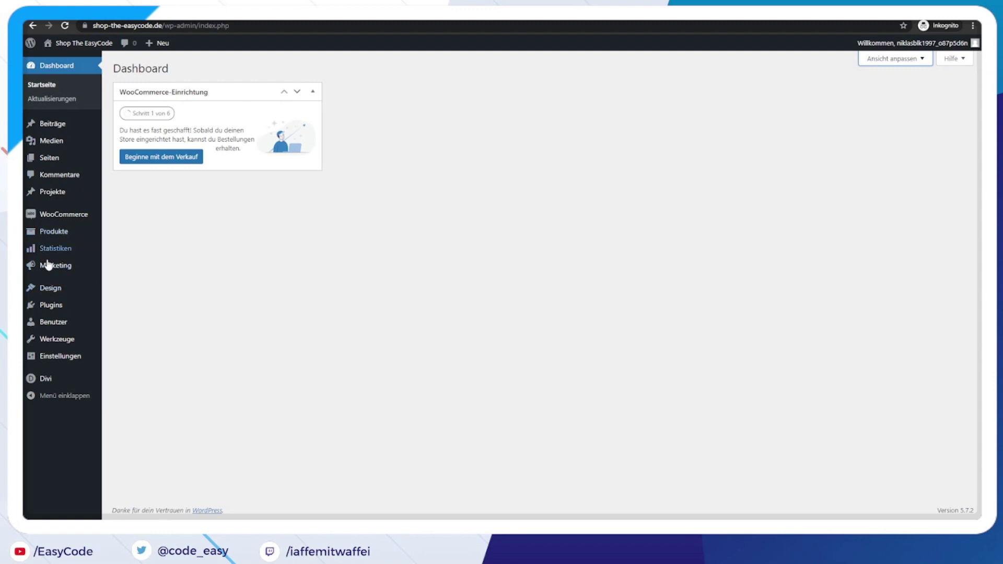
Step: Search the installable plugins for Germanized and open the details of Germanized für WooCommerce
mouse_move(47, 269)
click(49, 307)
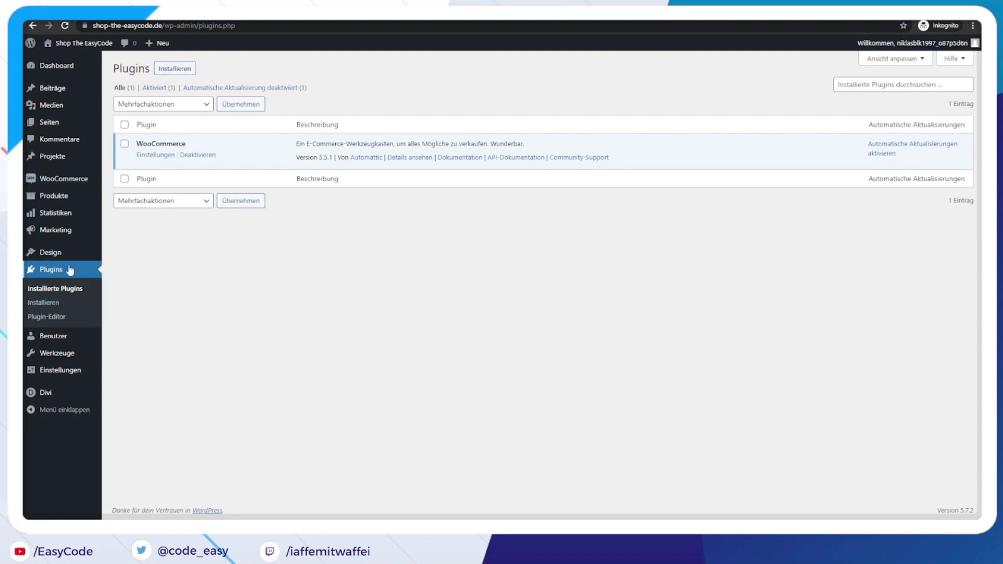
click(182, 66)
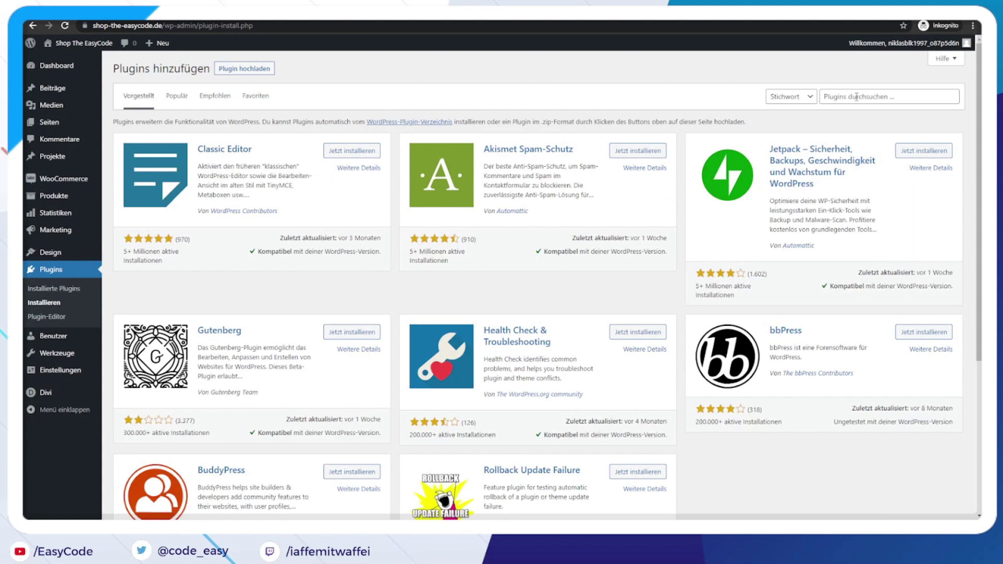
click(857, 96)
text(Germ)
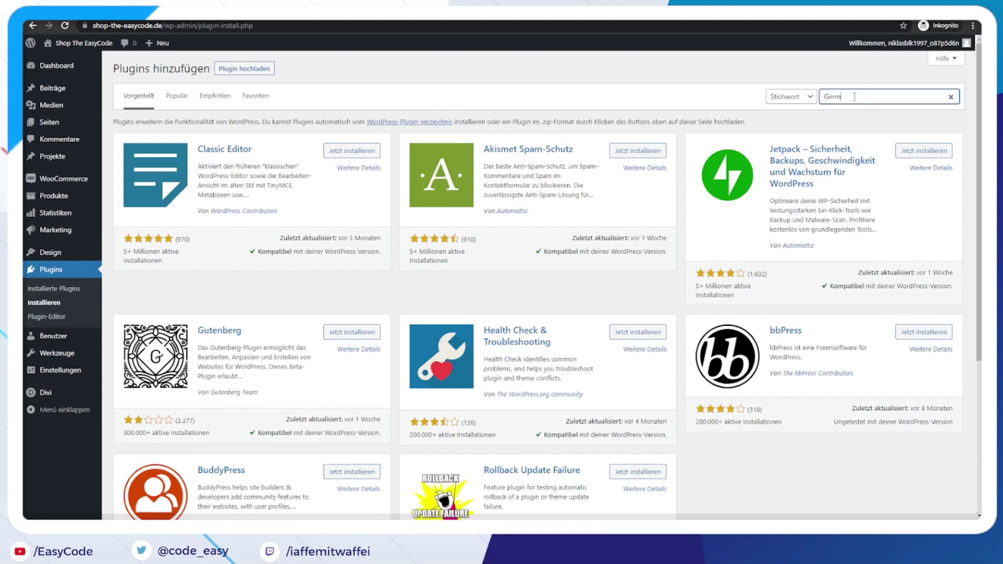
text(anized)
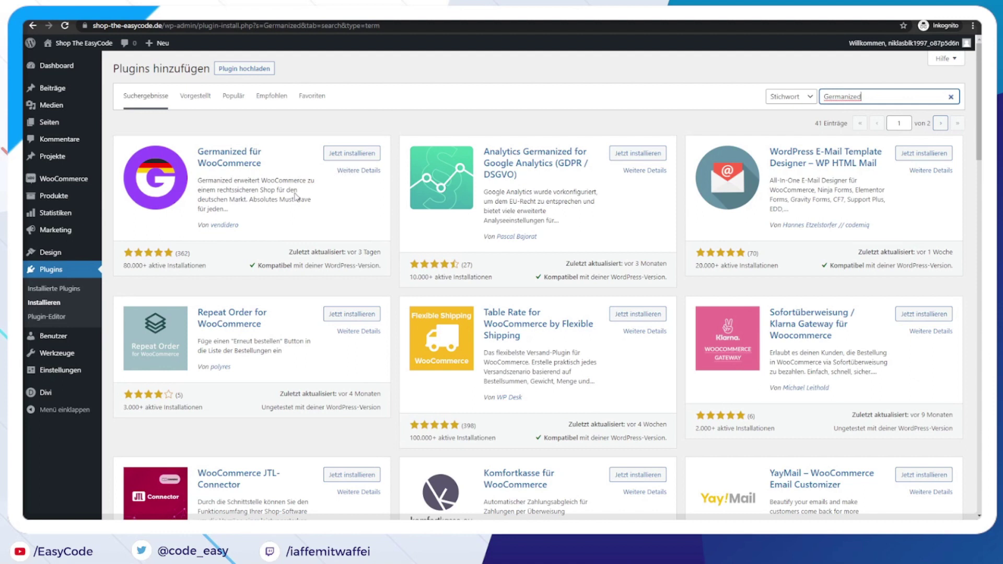
click(347, 173)
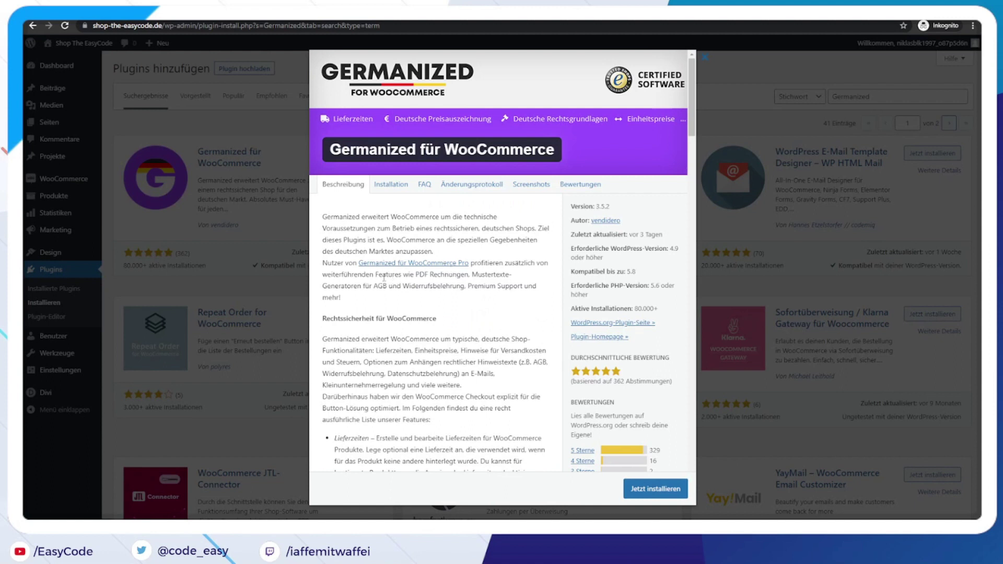
Step: Close the Germanized für WooCommerce details, and install and activate the plugin
drag(416, 275, 470, 275)
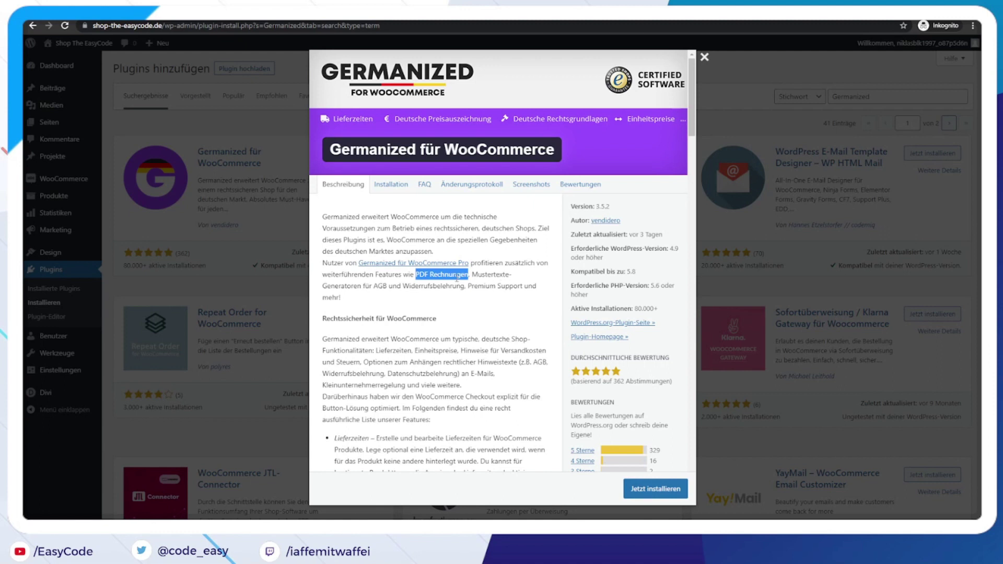
click(704, 57)
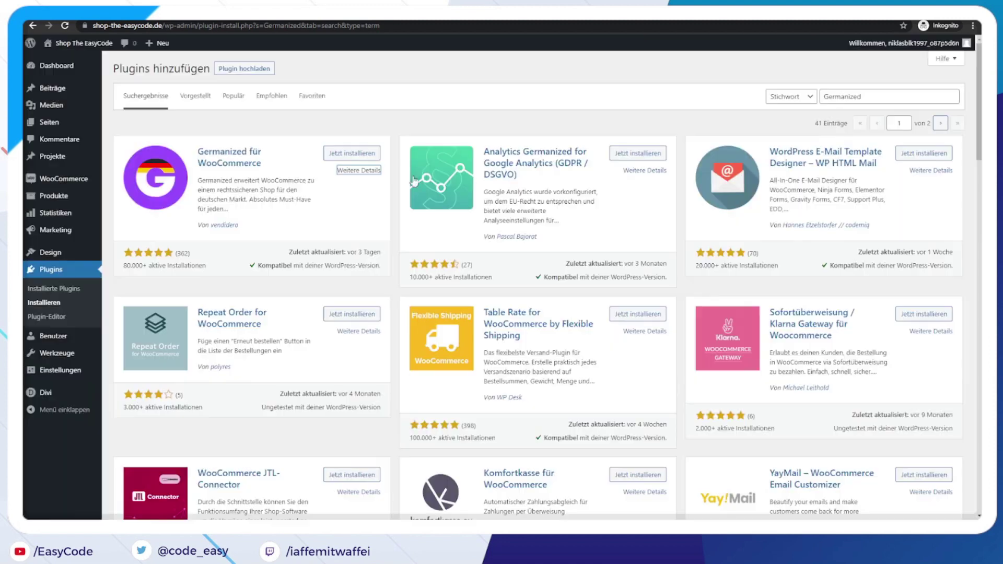
click(342, 154)
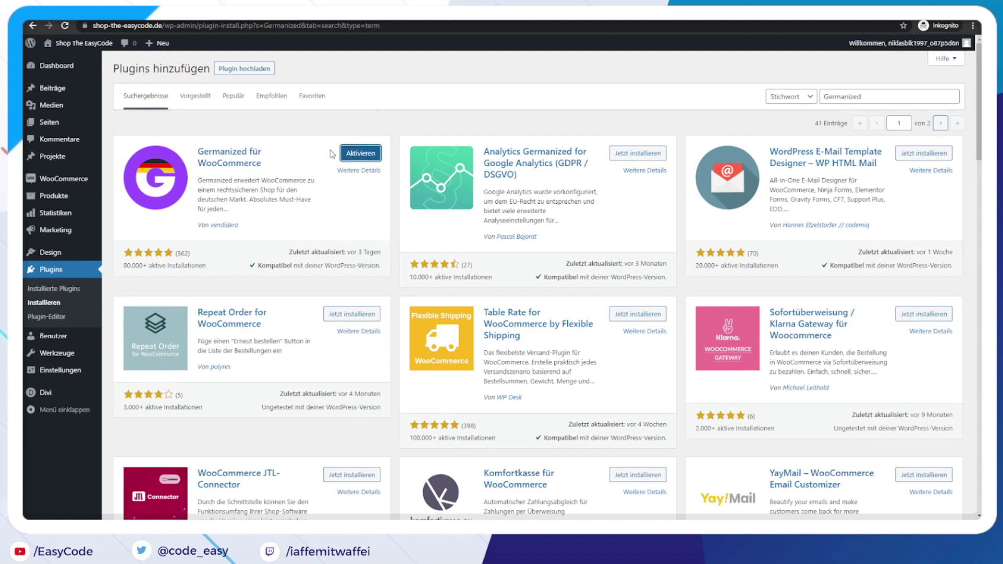
click(373, 158)
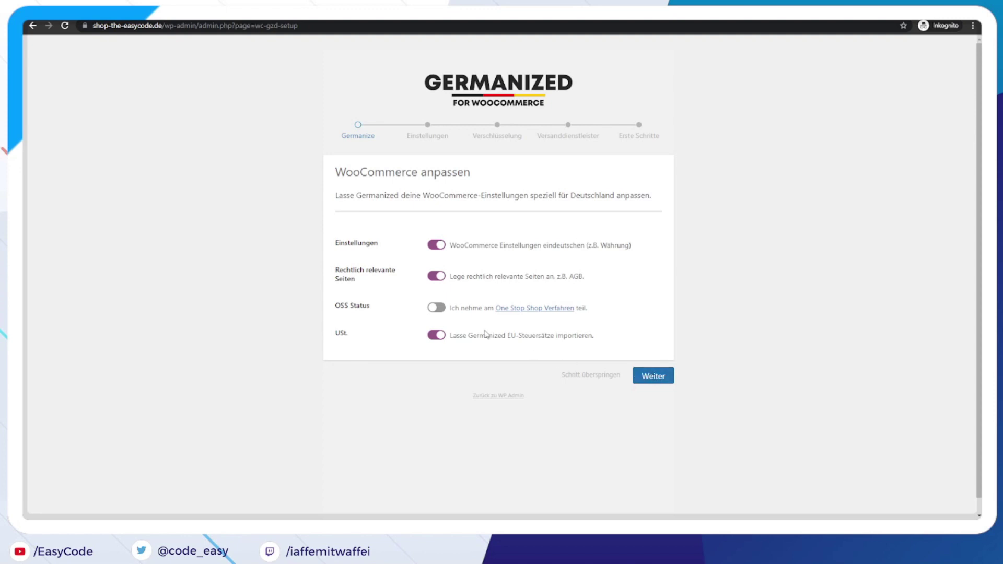
Step: Accept the preset WooCommerce adjustments for Germany and enable Double-Opt-In for customer accounts in the Germanized setup
click(655, 376)
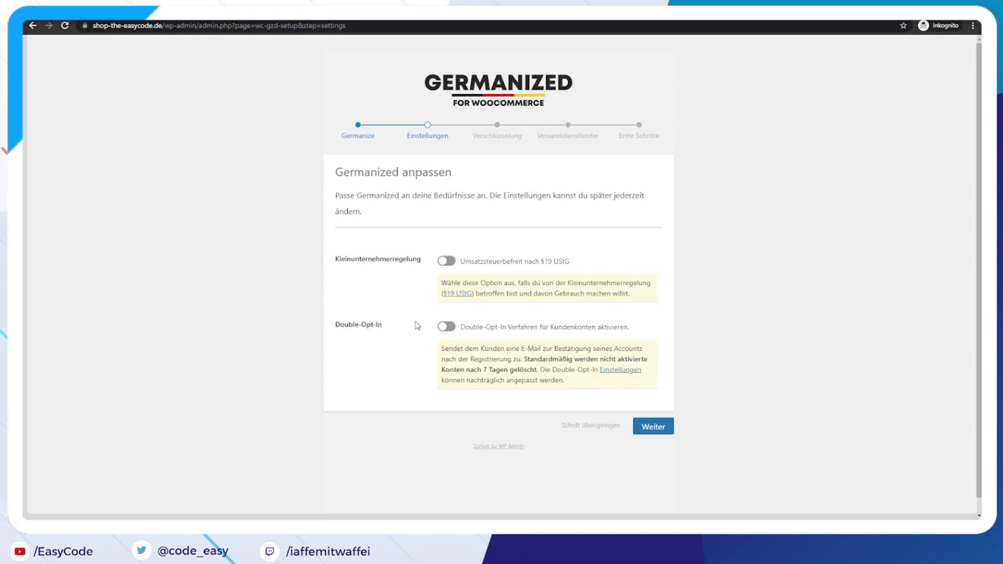
click(443, 327)
drag(561, 382, 440, 348)
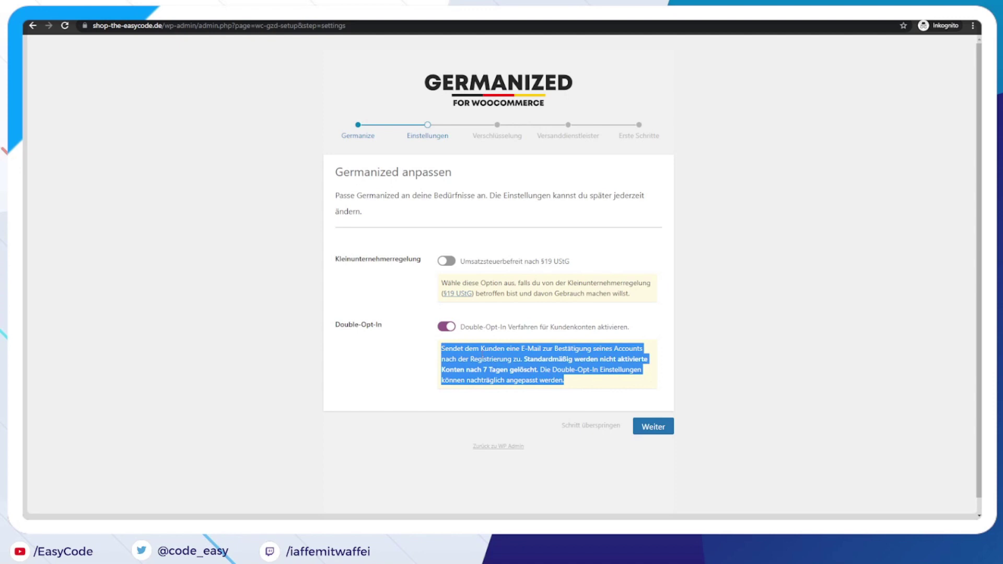
click(583, 382)
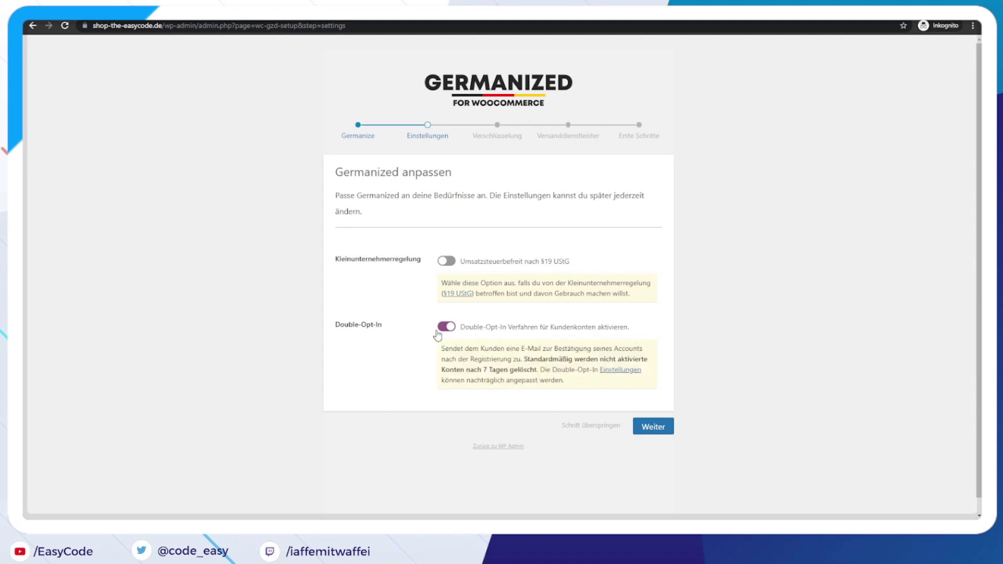
click(668, 430)
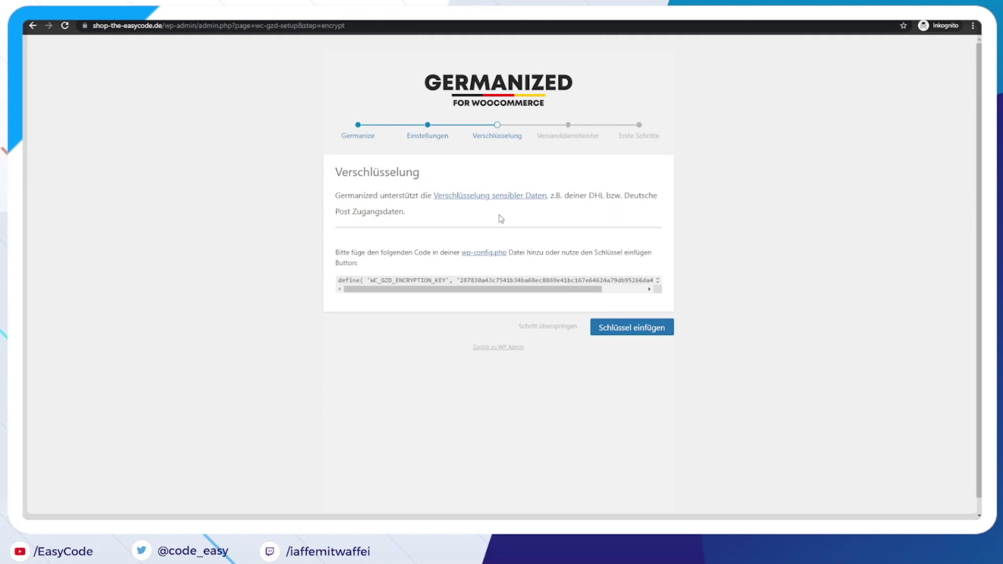
Step: Add the generated encryption key to the site configuration and skip the DHL and Deutsche Post integration step
click(620, 327)
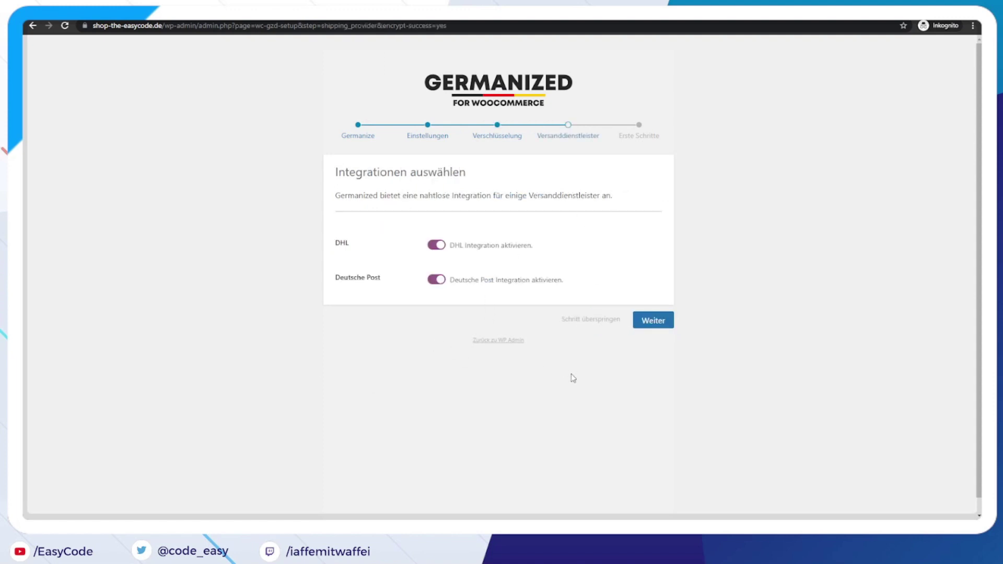
click(439, 246)
click(439, 279)
click(437, 245)
click(440, 282)
click(581, 320)
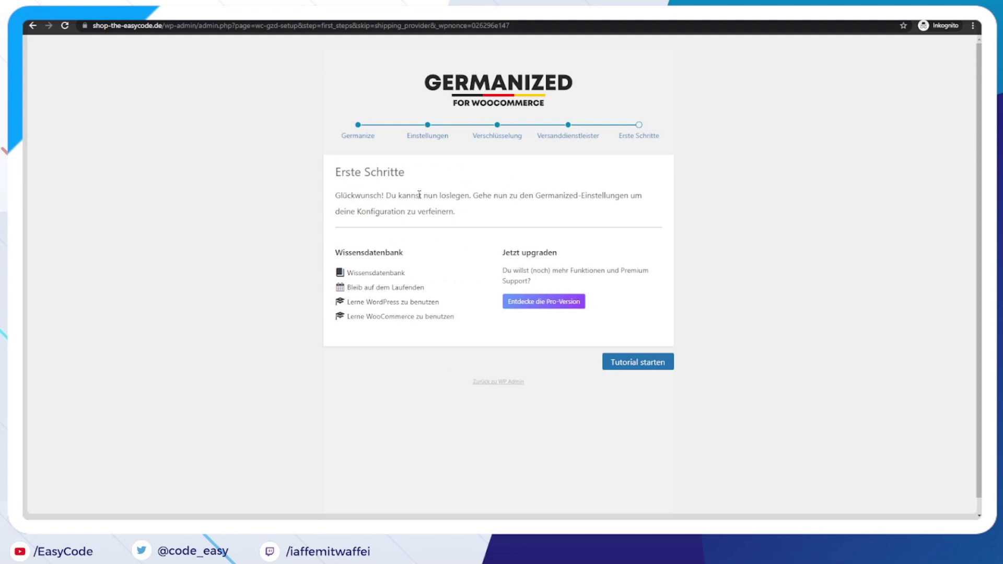
Step: Start the Germanized tutorial and look through the overview of Germanized settings in WooCommerce
click(636, 360)
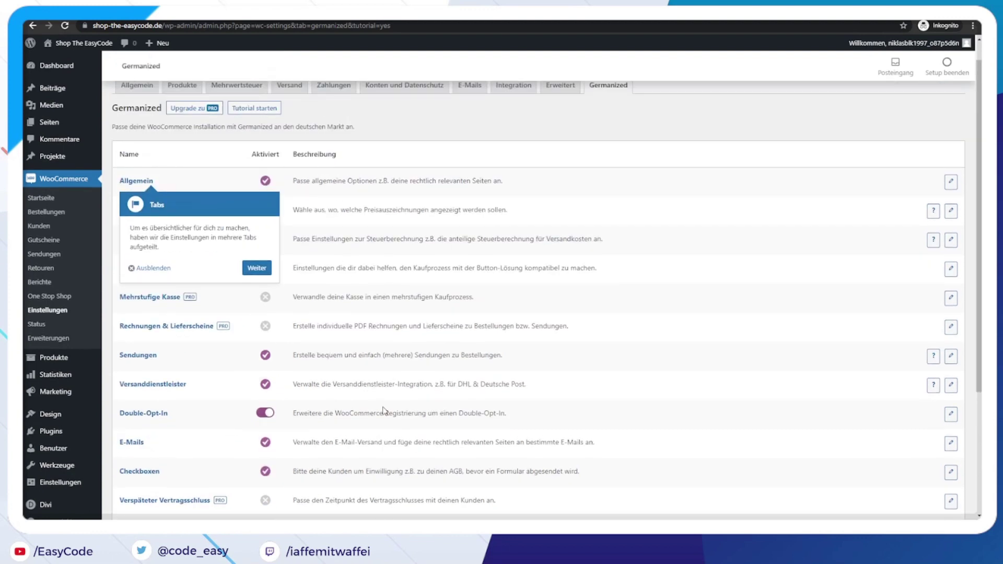
scroll(418, 230, down, 3)
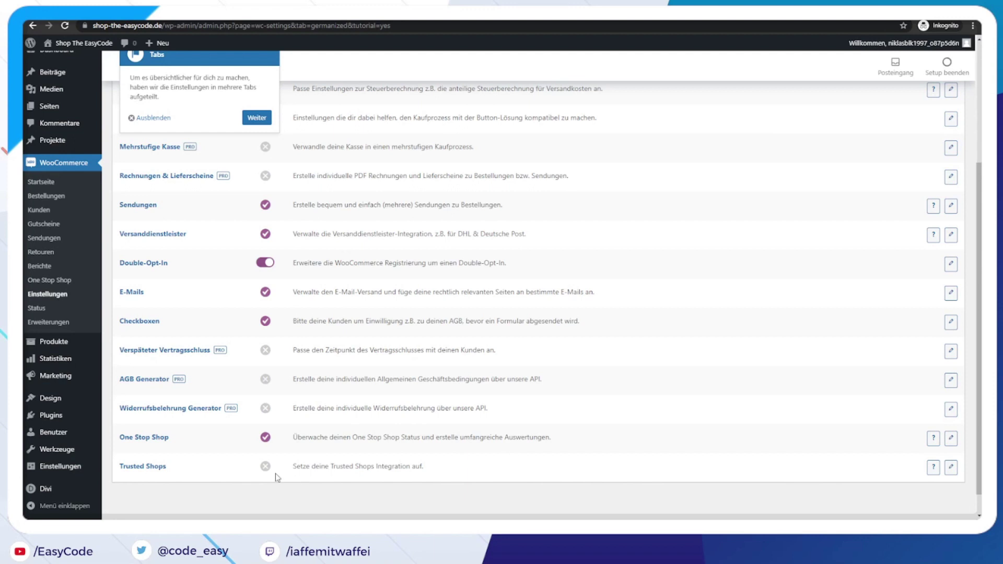
scroll(311, 452, up, 3)
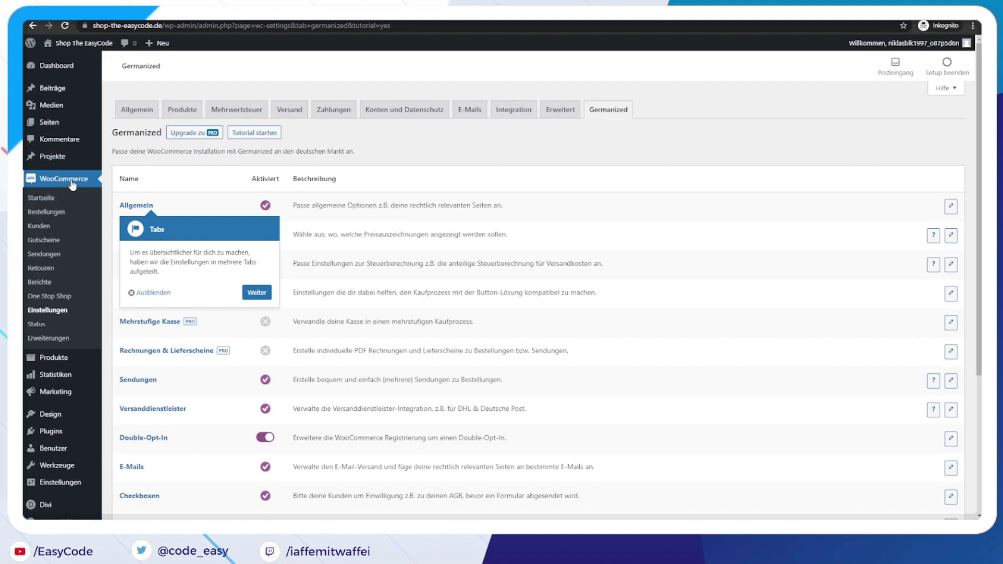
click(36, 180)
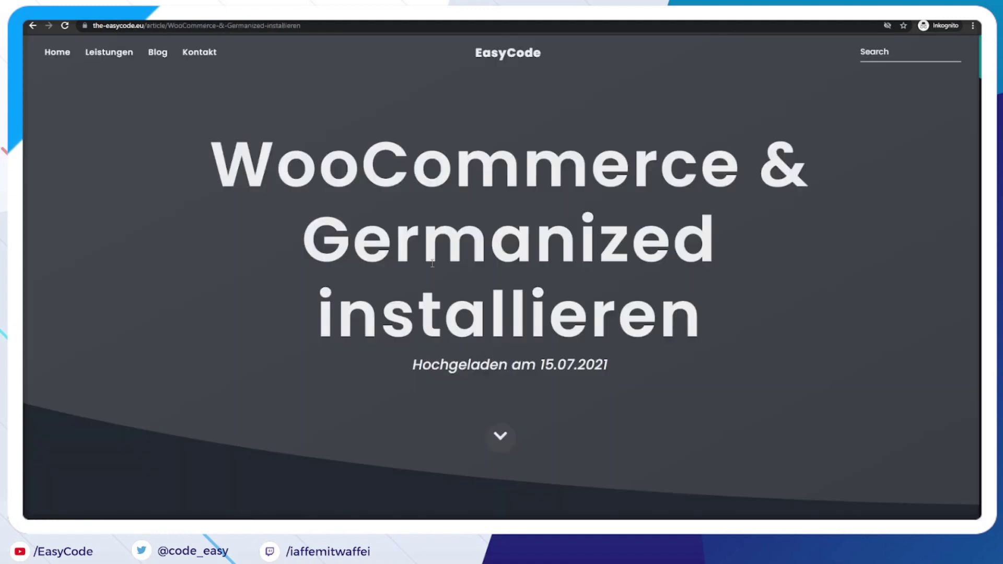
Step: Look through the EasyCode blog article on installing WooCommerce and Germanized, as far as the included business features
scroll(434, 314, down, 15)
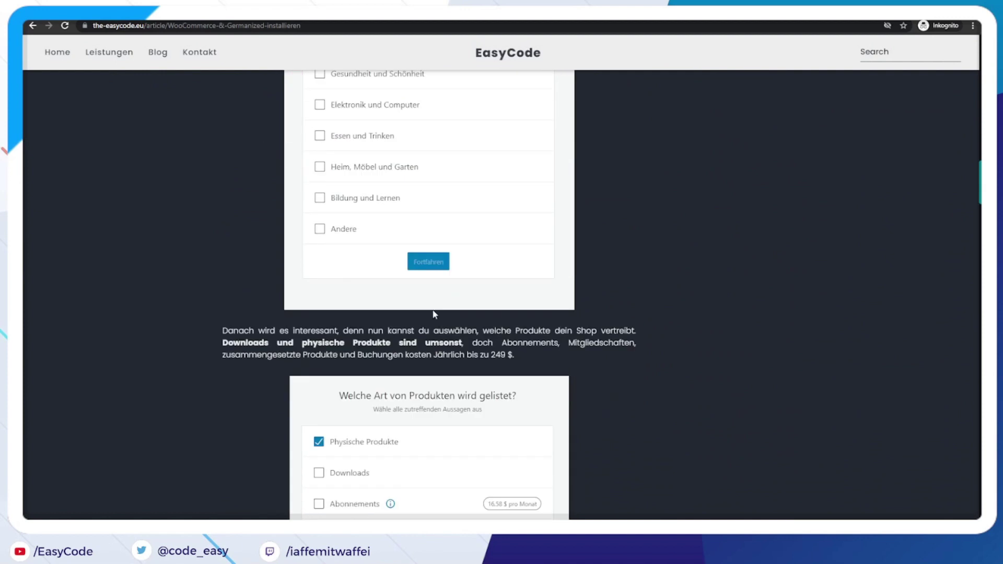
scroll(387, 392, down, 5)
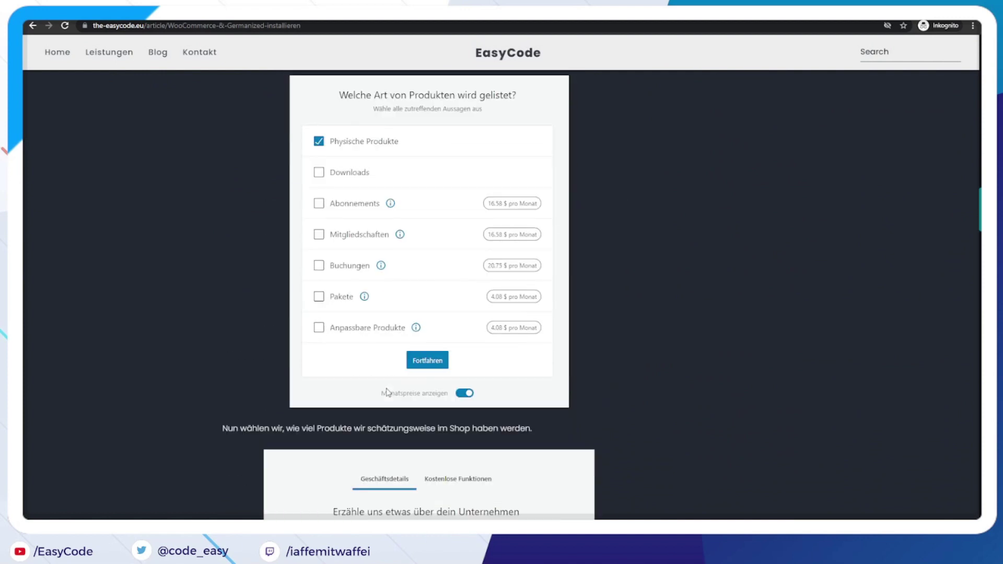
scroll(387, 393, down, 6)
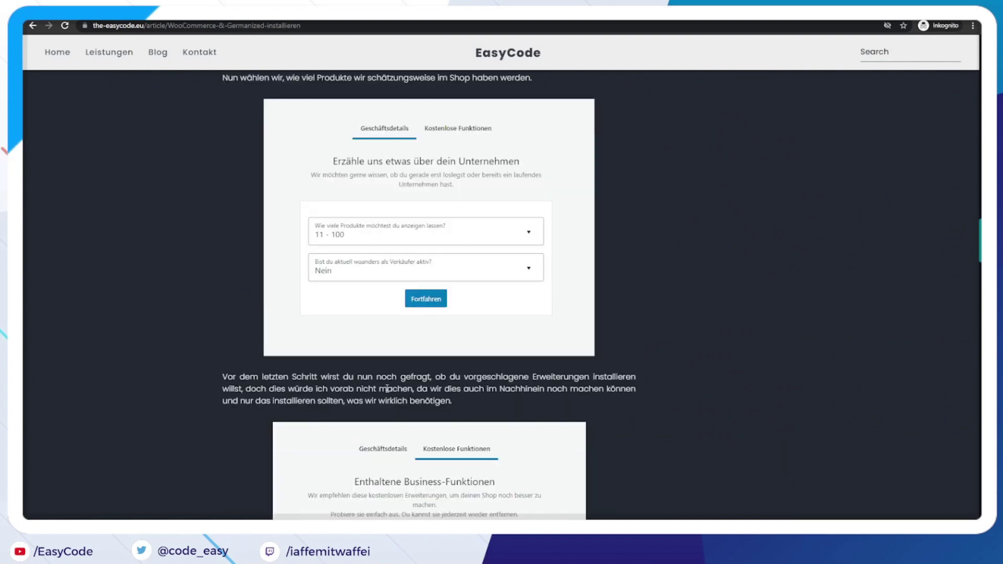
scroll(387, 389, down, 4)
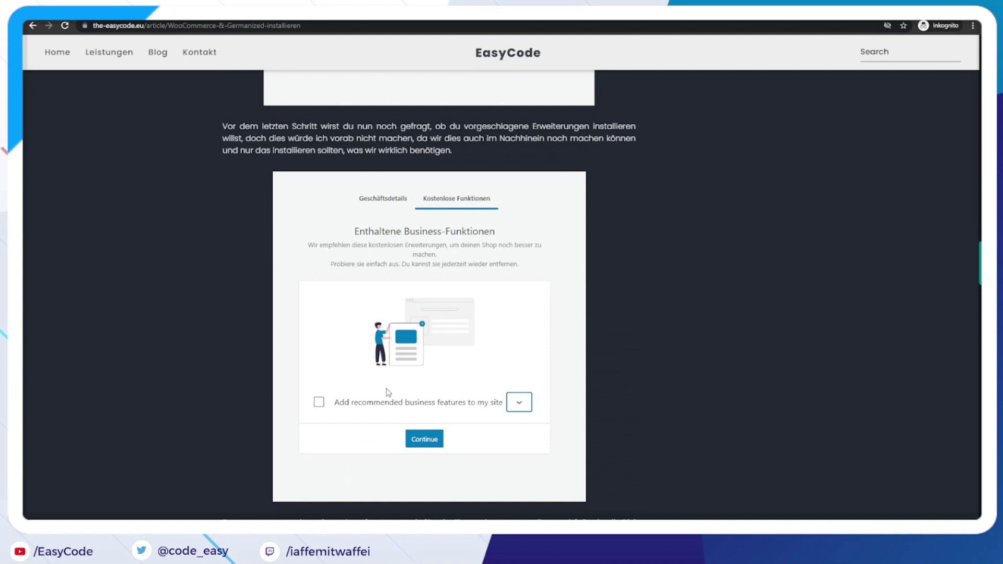